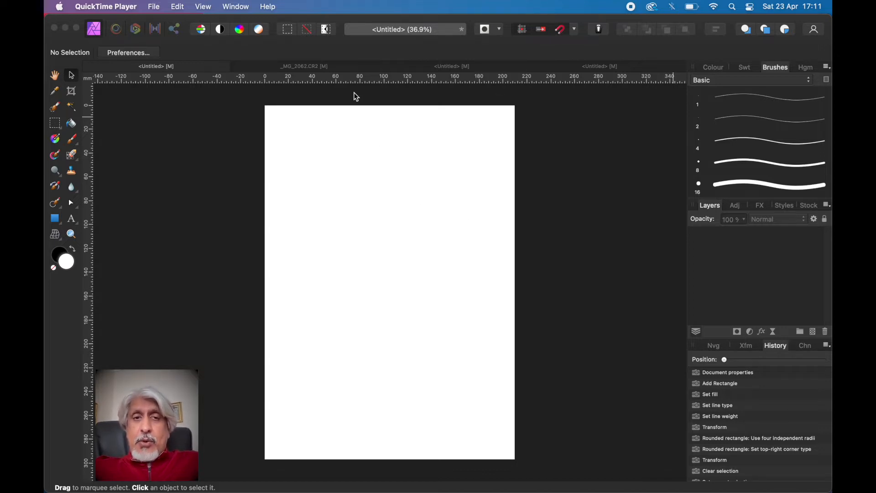
# - Review the open house photo and the finished pink brand stamp document, and return to the blank page document
pyautogui.click(346, 65)
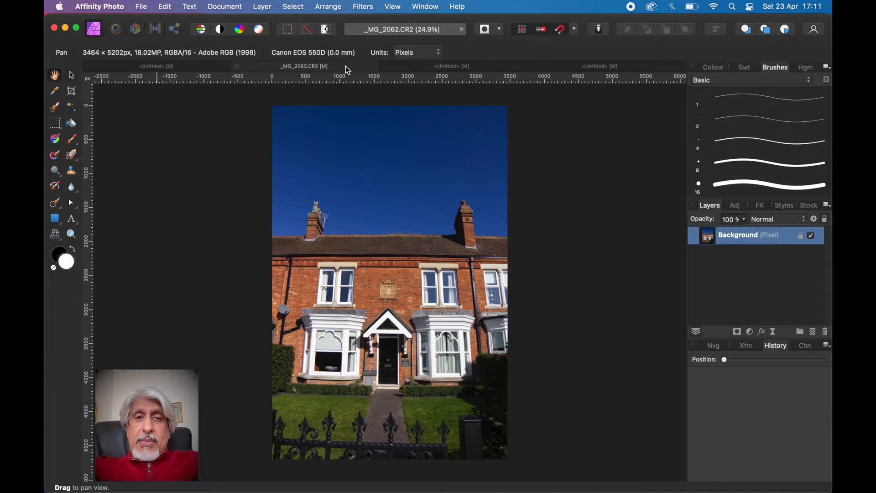
pyautogui.click(475, 67)
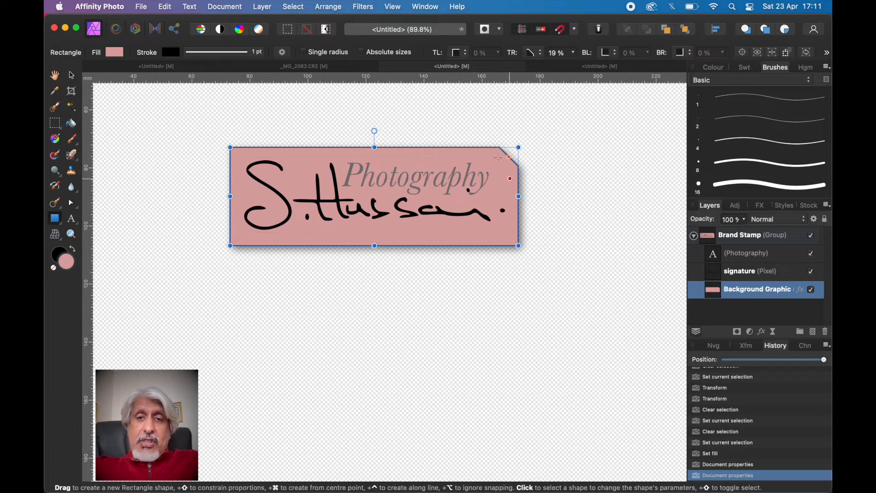
pyautogui.click(348, 68)
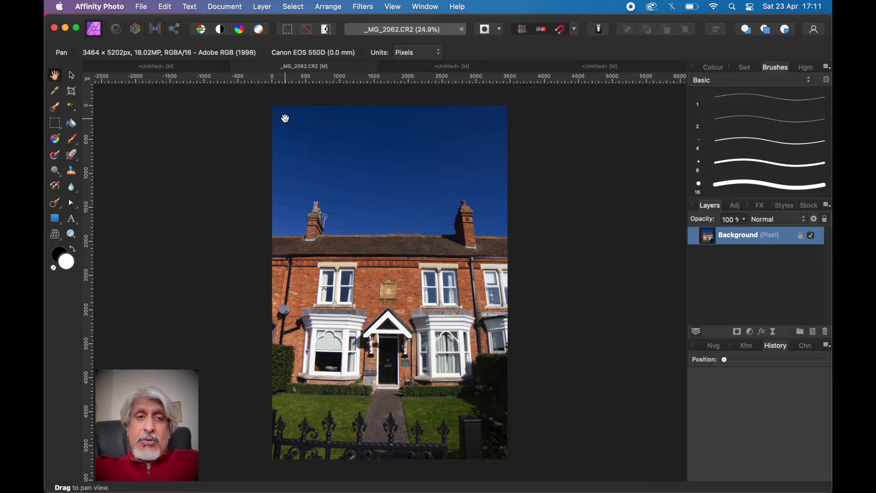
pyautogui.click(168, 68)
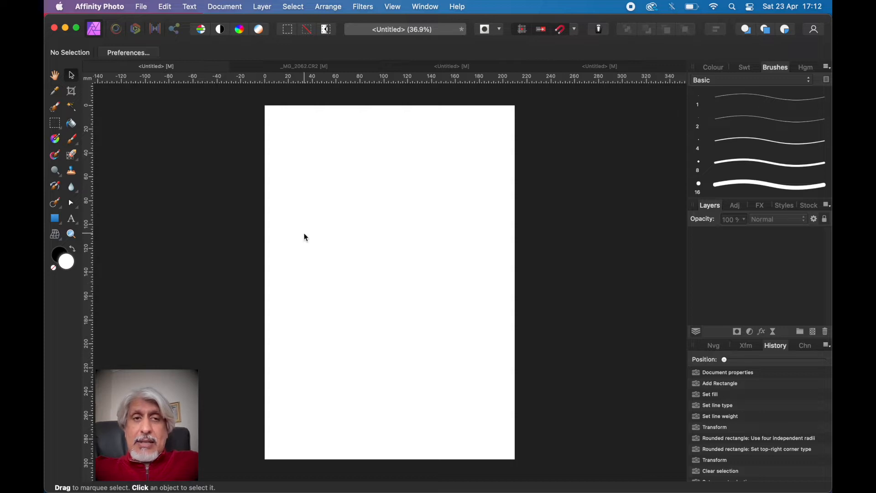
# - Create a portrait A4 print document, 210 × 297 mm at 300 DPI, and give it a transparent background
pyautogui.click(141, 7)
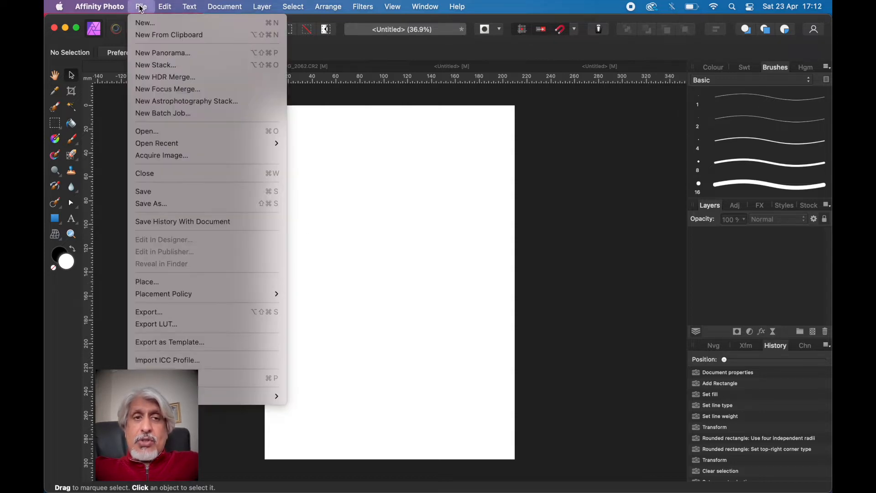
pyautogui.click(152, 30)
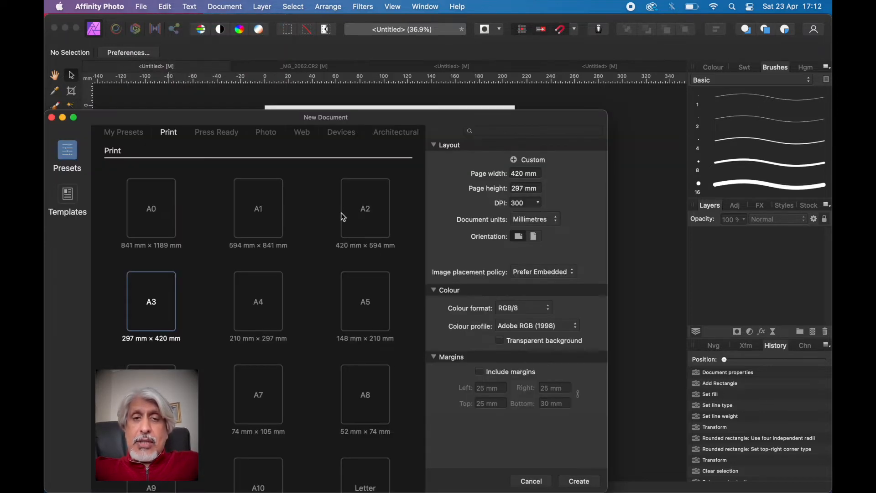
pyautogui.click(262, 306)
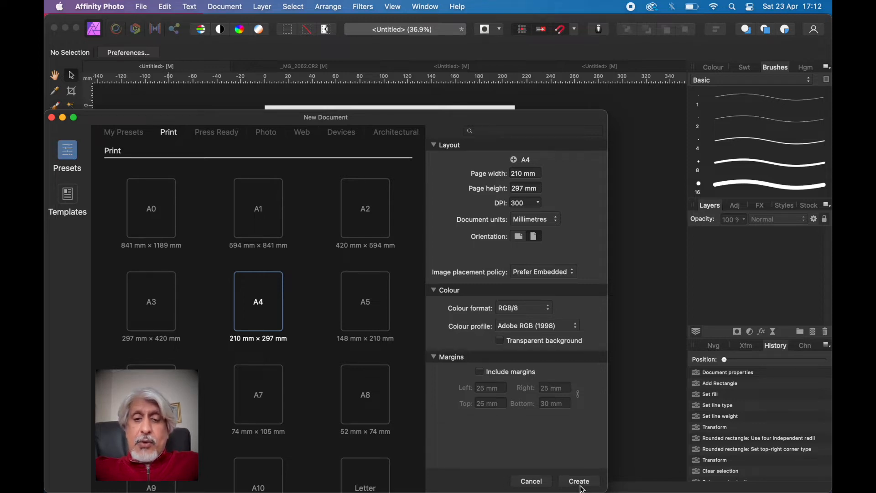
pyautogui.click(501, 341)
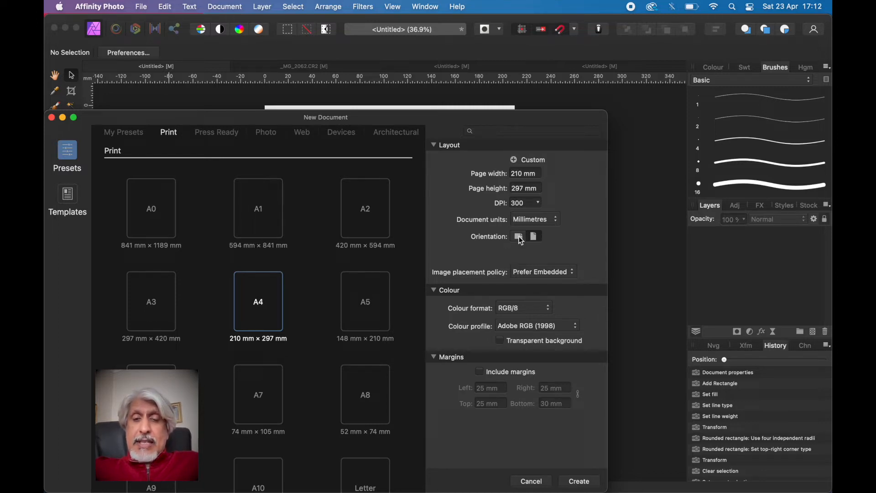
pyautogui.click(579, 482)
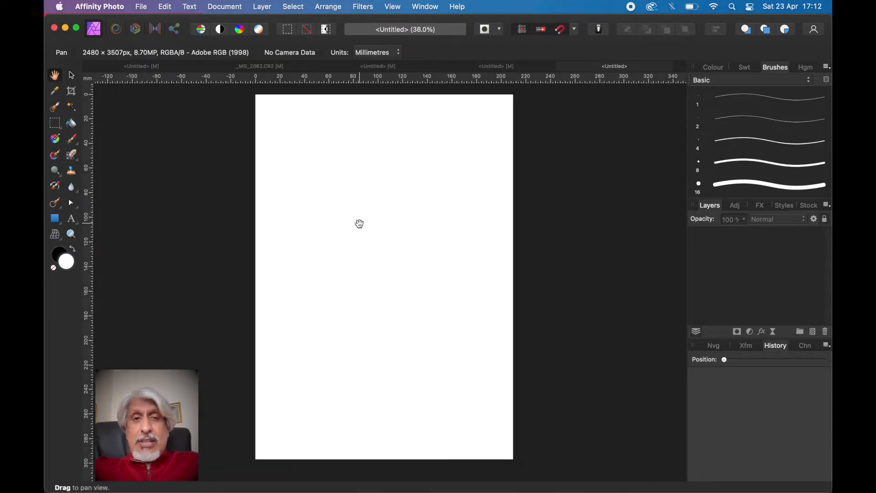
pyautogui.click(224, 7)
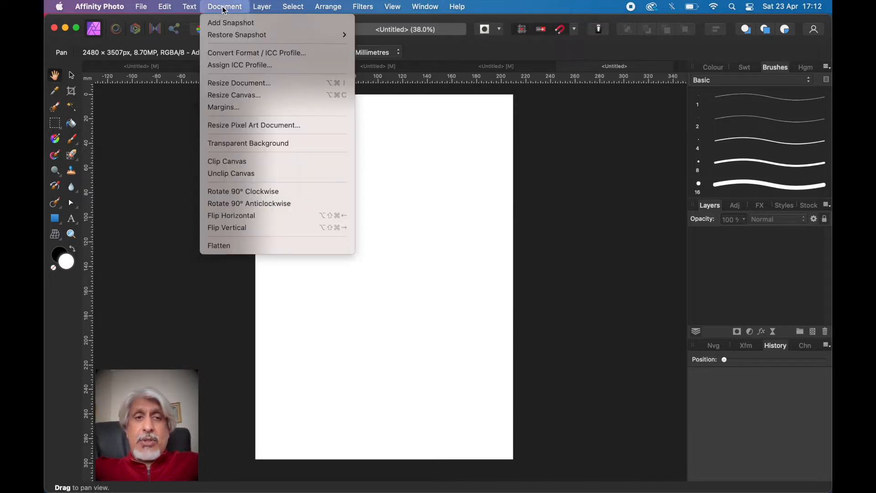
pyautogui.click(232, 145)
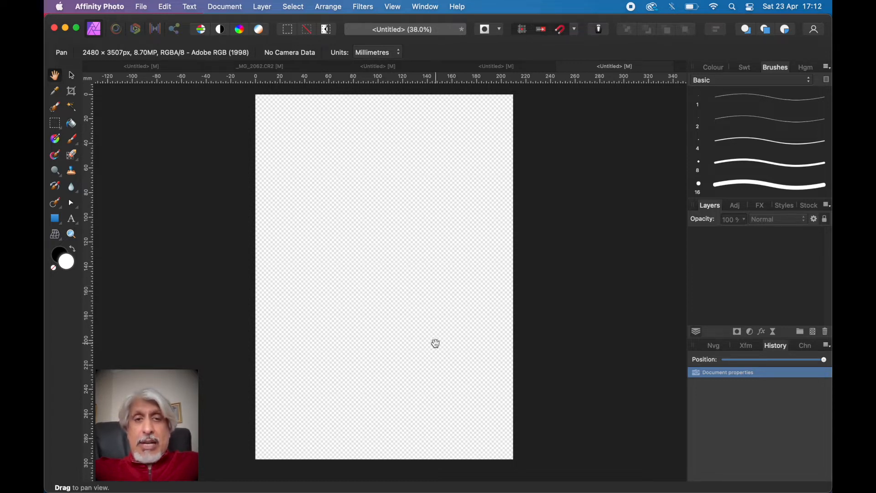
# - Draw an upright rectangle about 86 mm wide and 151 mm tall on the page and reduce its fill opacity to zero
pyautogui.click(55, 219)
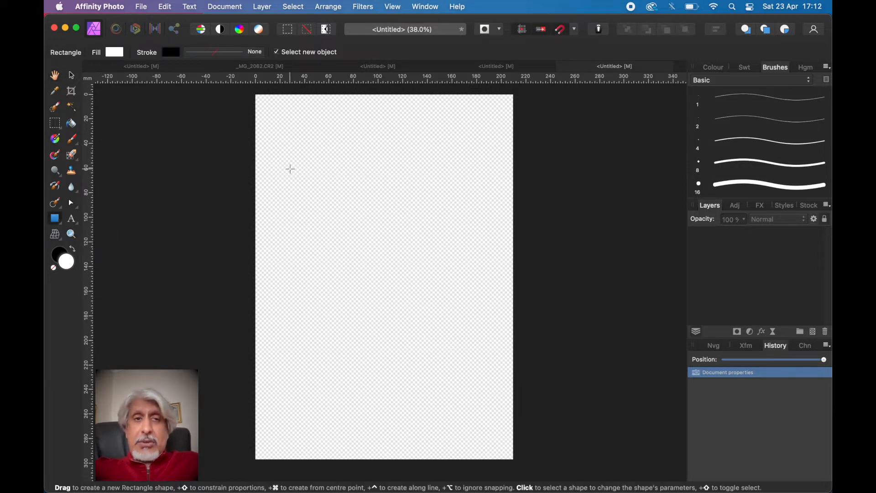
pyautogui.moveTo(299, 143); pyautogui.dragTo(405, 328)
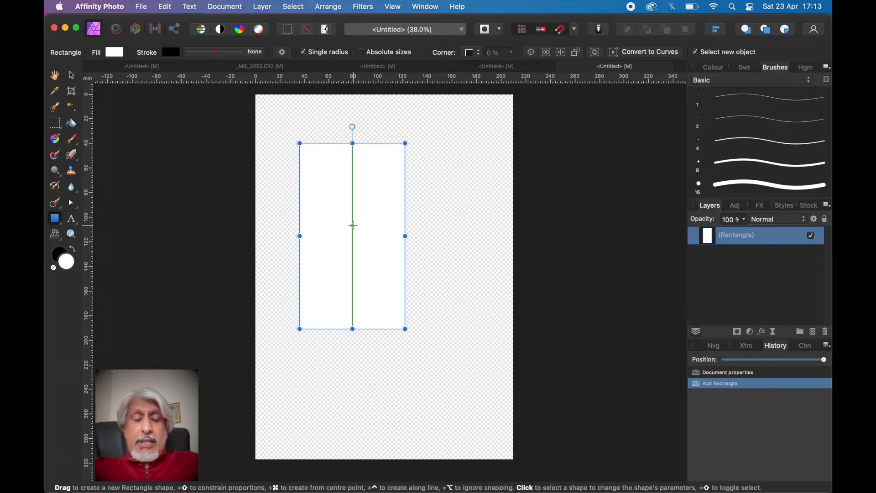
pyautogui.click(115, 52)
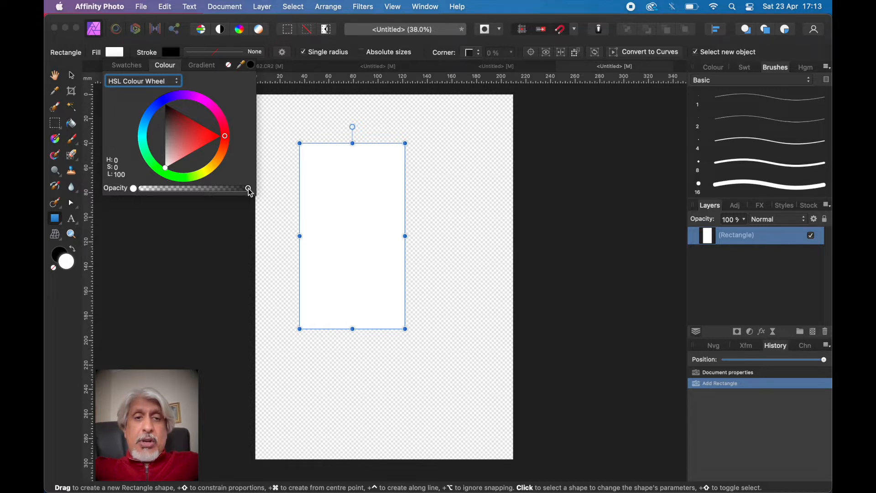
pyautogui.moveTo(249, 188); pyautogui.dragTo(108, 192)
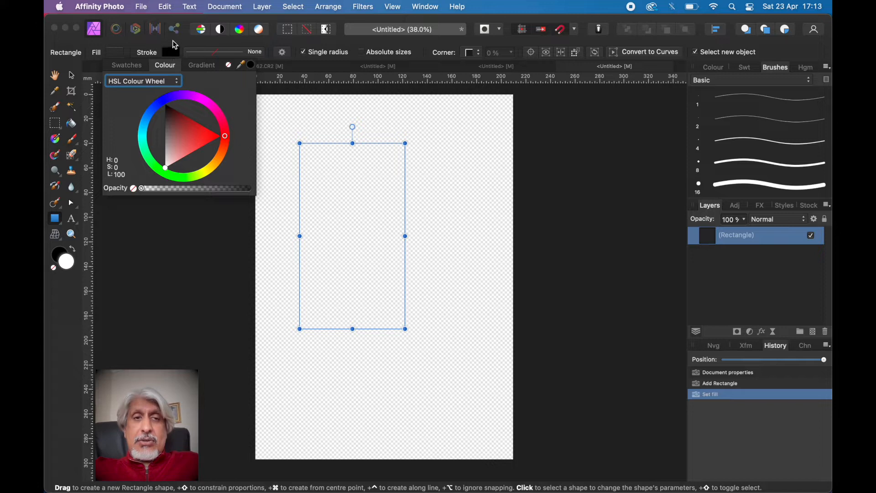
# - Give the rectangle a solid black 2 pt outline and inspect it up close
pyautogui.click(212, 57)
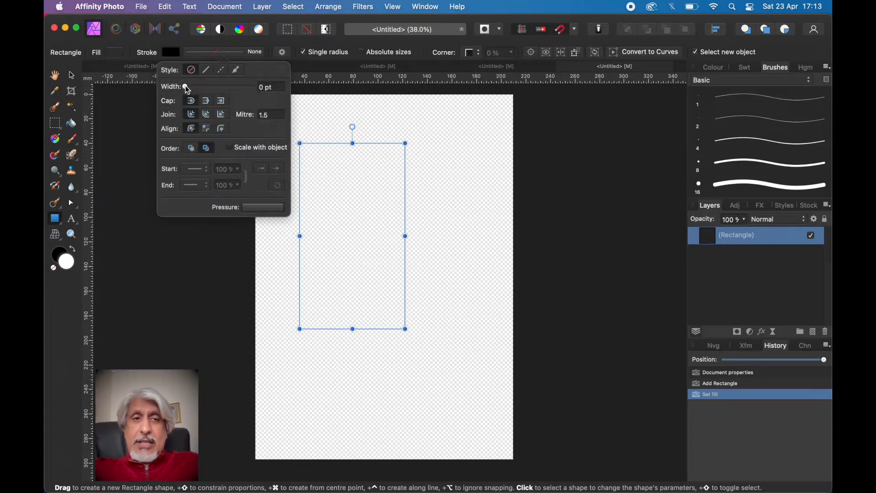
pyautogui.moveTo(185, 87); pyautogui.dragTo(204, 90)
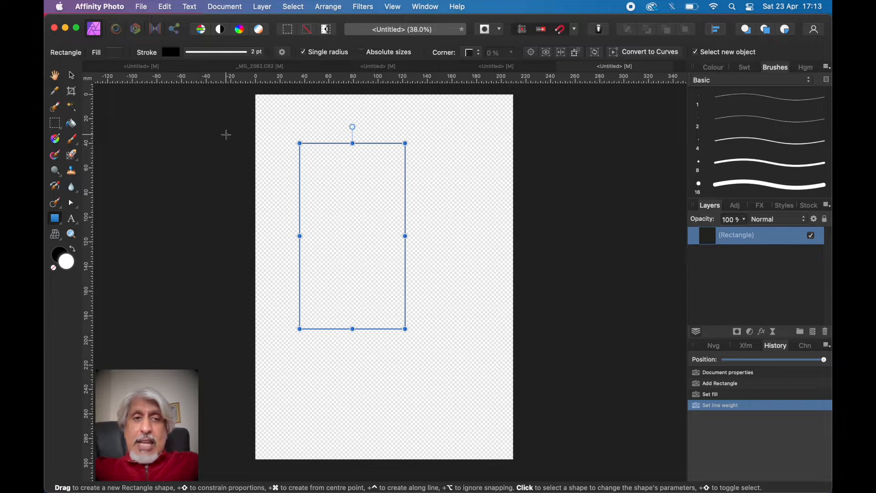
pyautogui.click(55, 76)
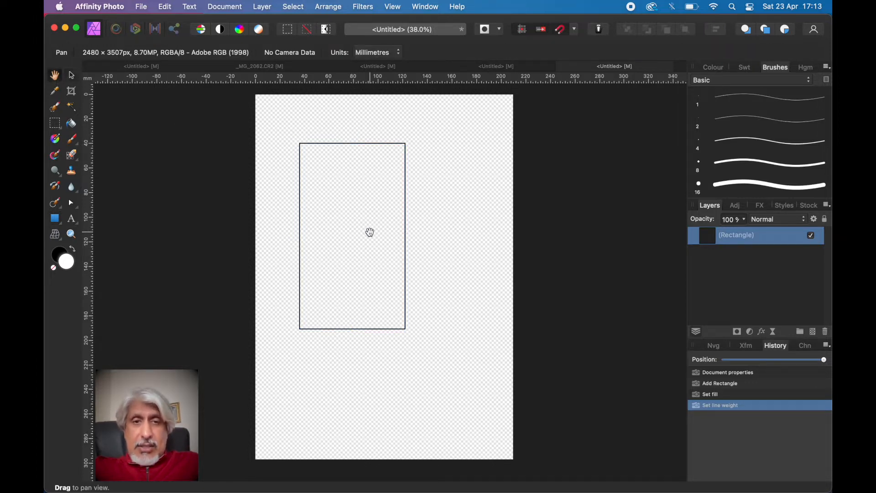
pyautogui.scroll(6, 355, 207)
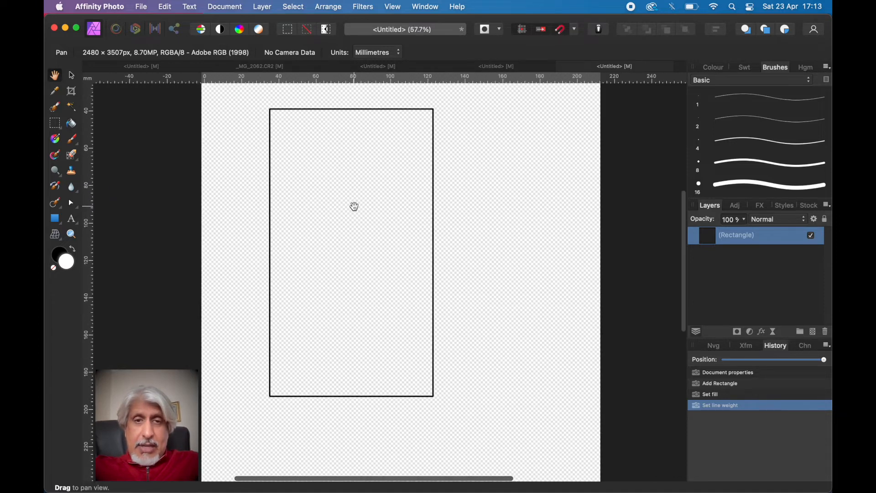
pyautogui.scroll(-4, 355, 207)
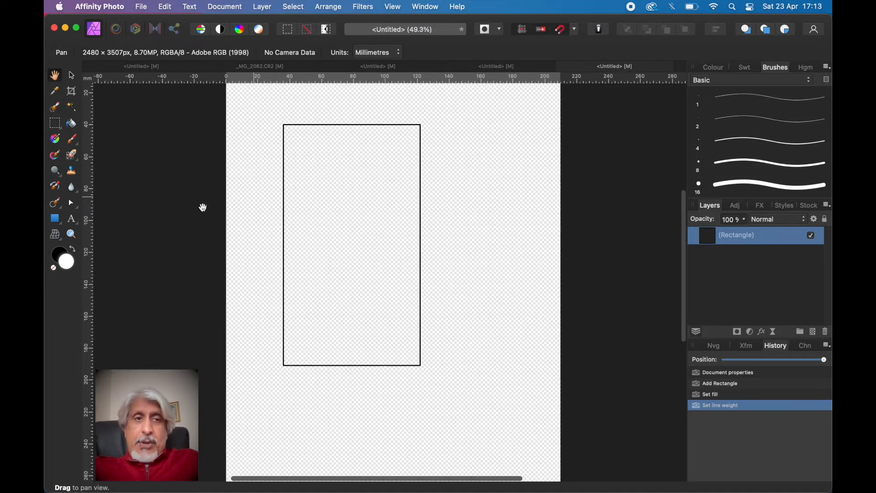
pyautogui.click(55, 219)
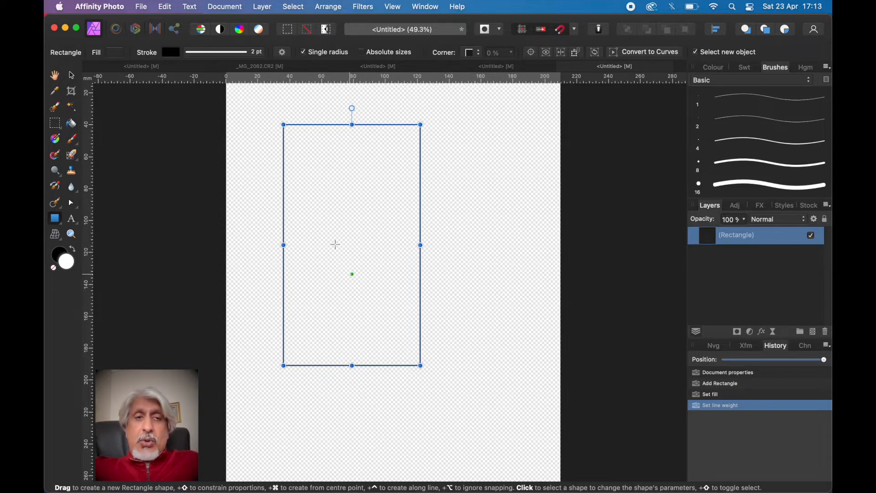
# - Try the Straight corner type on all four corners of the rectangle with a single radius, and set the corners back to None
pyautogui.click(303, 53)
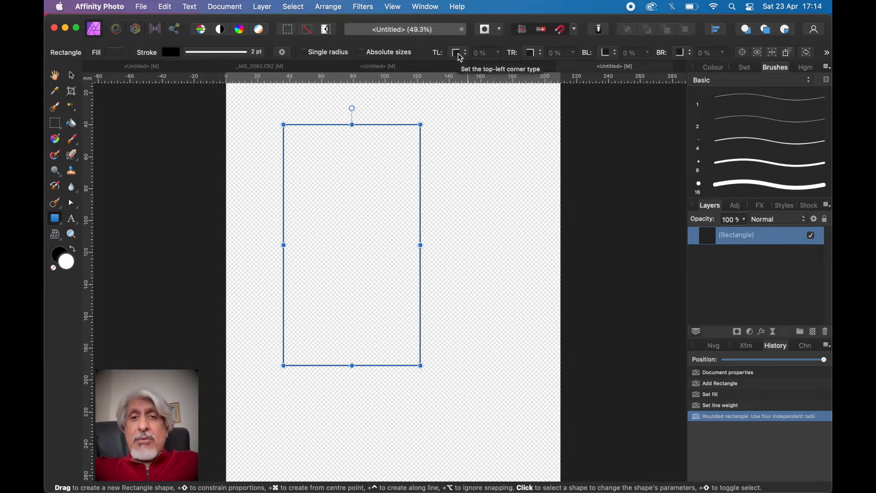
pyautogui.click(304, 53)
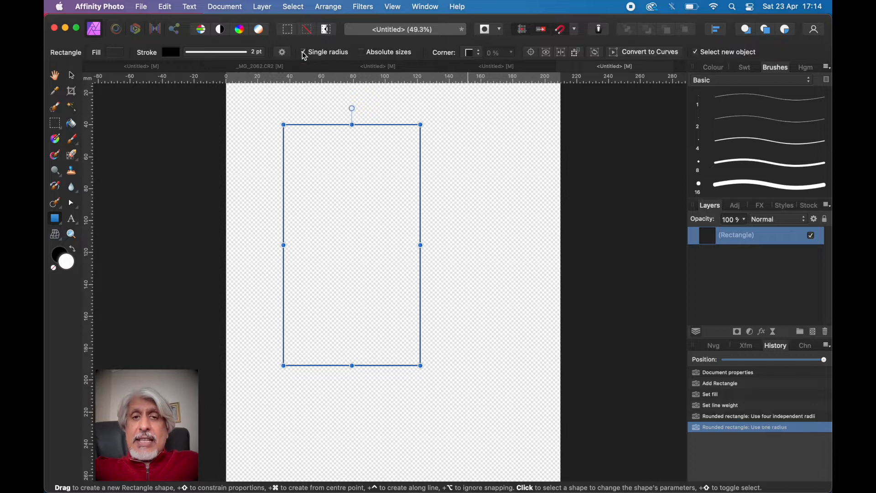
pyautogui.click(480, 57)
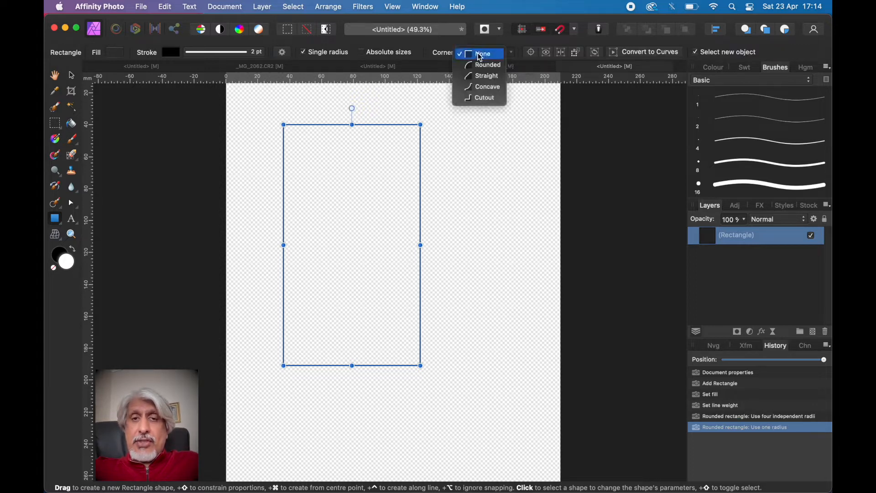
pyautogui.click(485, 77)
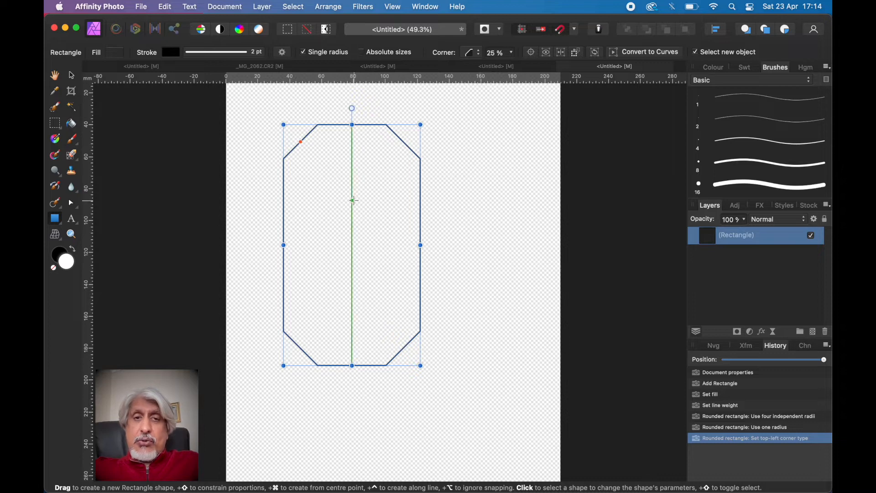
pyautogui.click(478, 54)
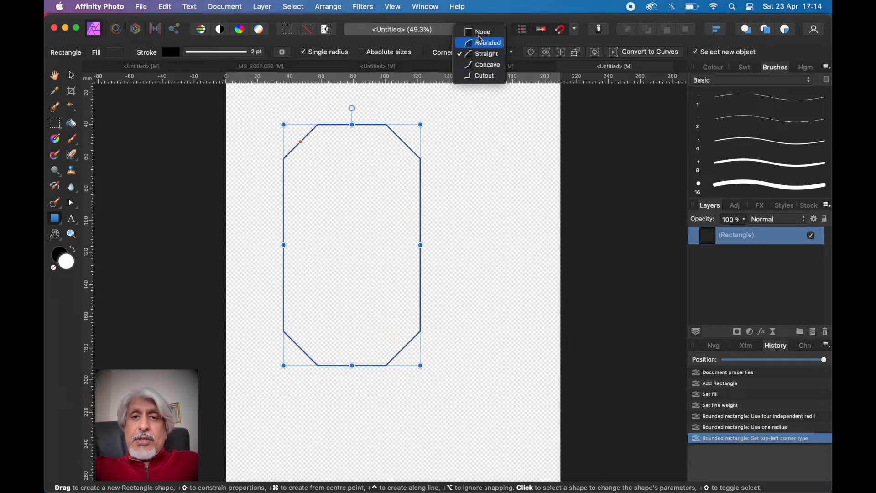
pyautogui.click(481, 33)
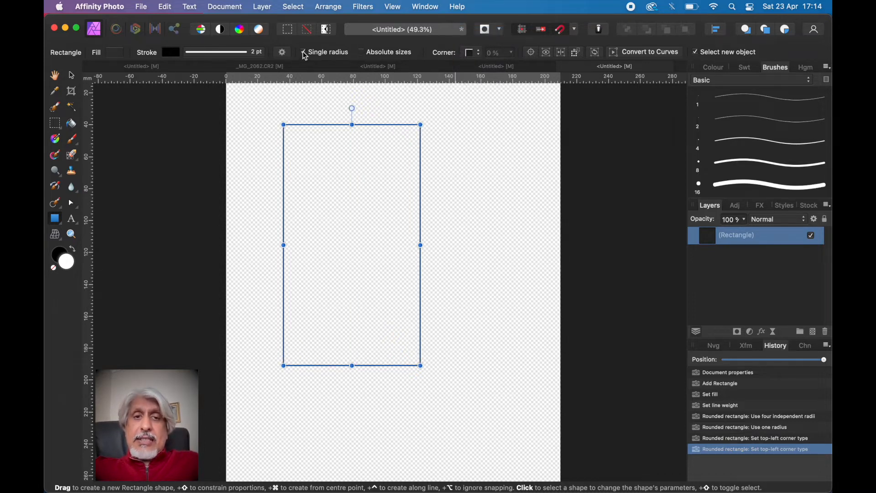
# - Turn off the single radius, give only the rectangle's bottom-right corner a Straight cut of 31%, and deselect the shape
pyautogui.click(305, 54)
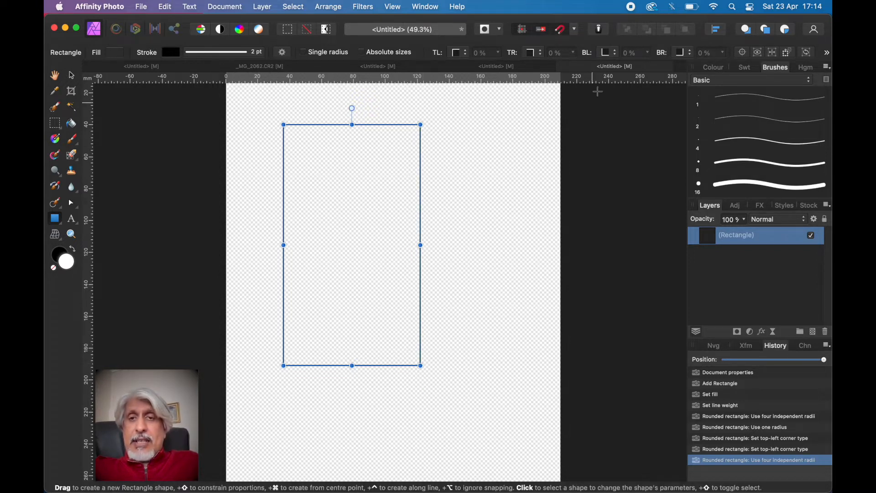
pyautogui.click(682, 54)
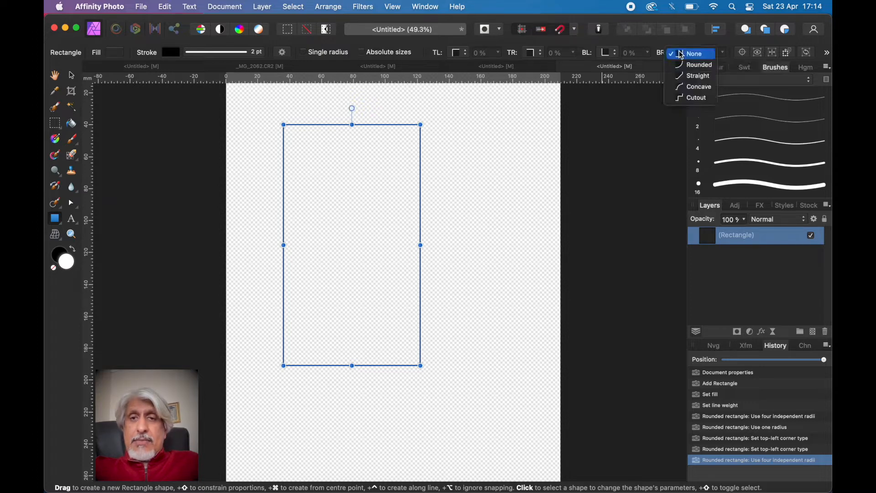
pyautogui.click(694, 79)
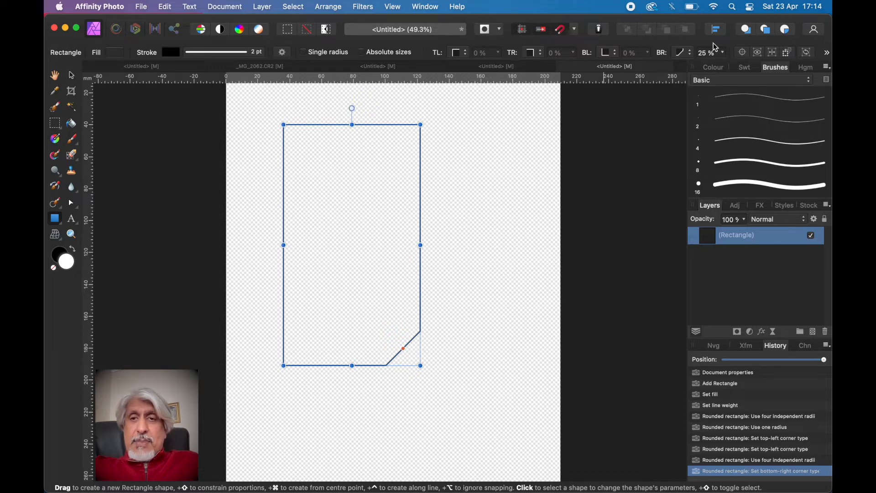
pyautogui.click(725, 55)
pyautogui.moveTo(722, 65); pyautogui.dragTo(732, 72)
pyautogui.moveTo(731, 72); pyautogui.dragTo(726, 66)
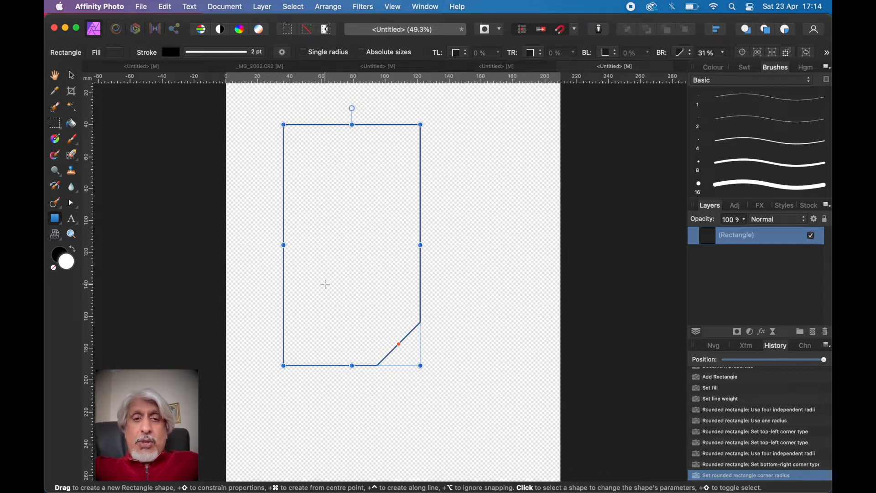
pyautogui.click(739, 275)
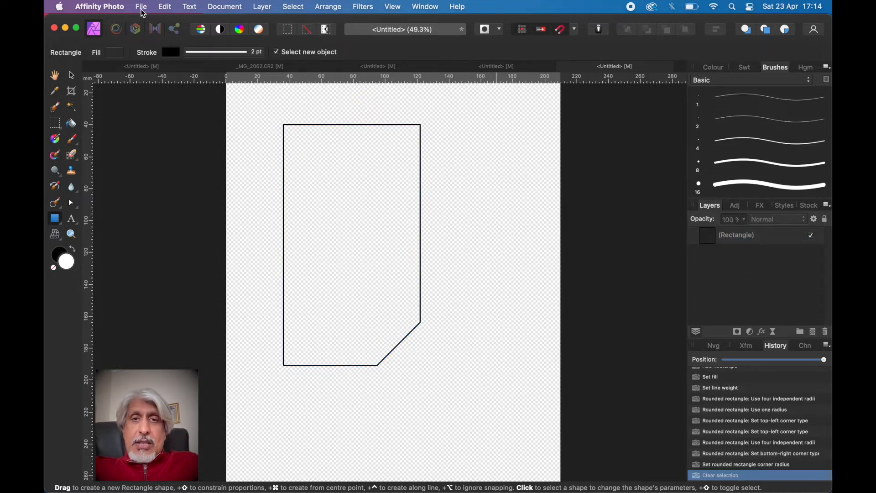
# - Look at the grey and pink brand stamp examples and the house photo in the other open documents
pyautogui.click(475, 69)
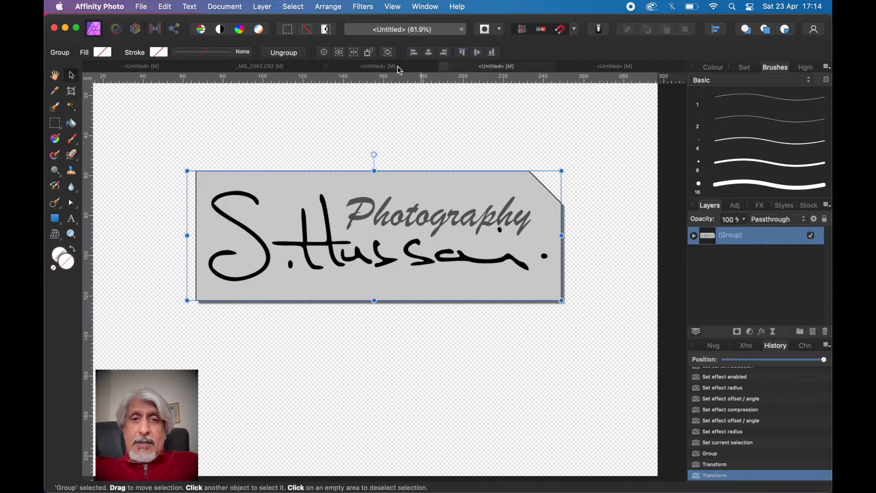
pyautogui.click(380, 67)
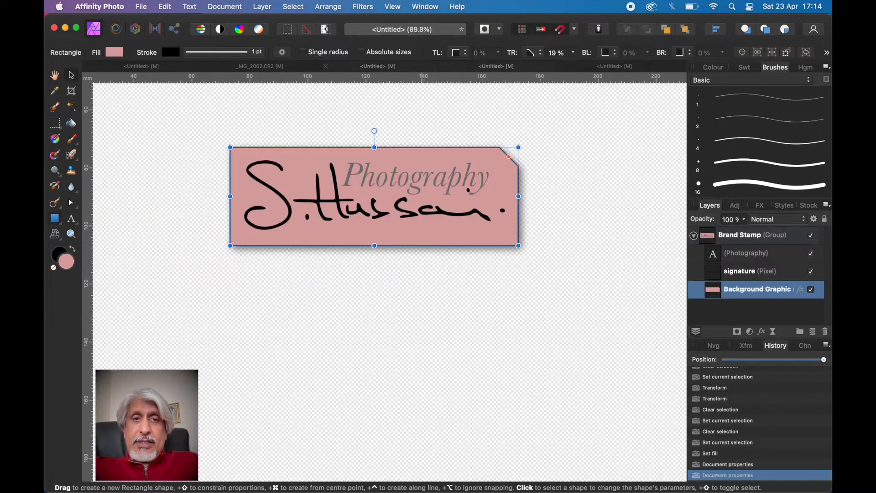
pyautogui.click(243, 68)
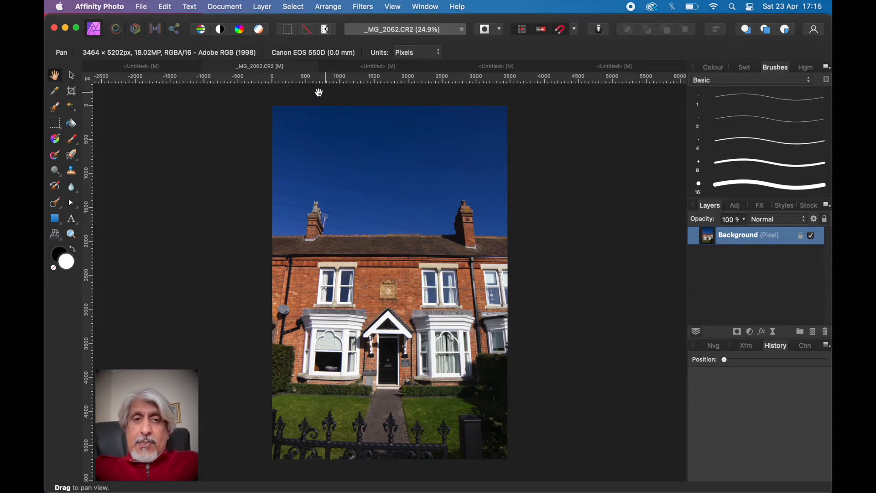
# - Copy the house photo, move the cut-corner rectangle's document ahead of the other open documents, and paste the photo into it
pyautogui.click(163, 67)
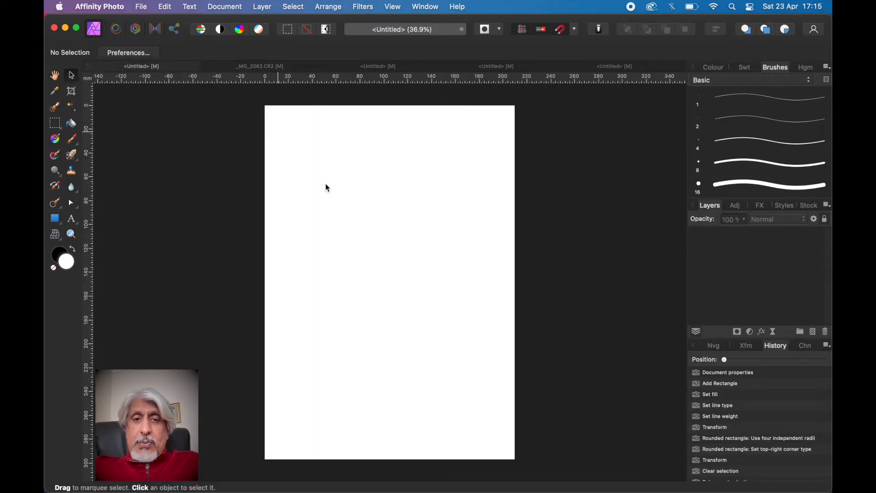
pyautogui.click(286, 68)
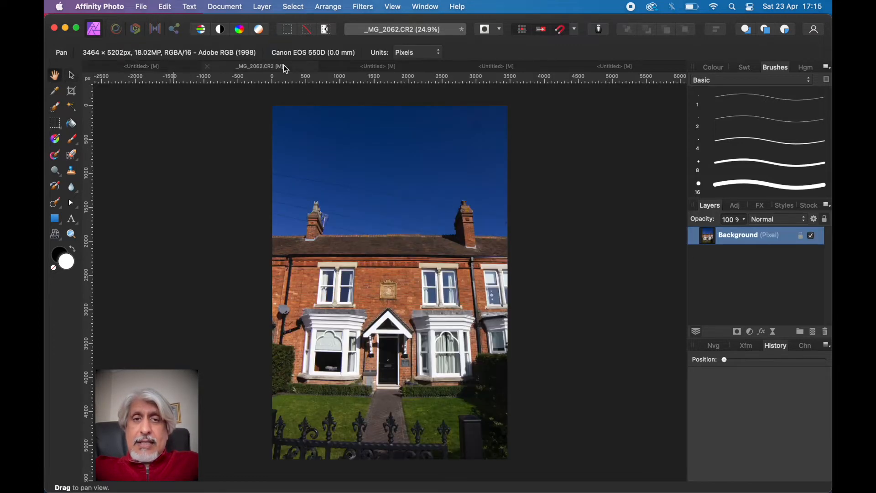
pyautogui.click(391, 69)
pyautogui.click(603, 67)
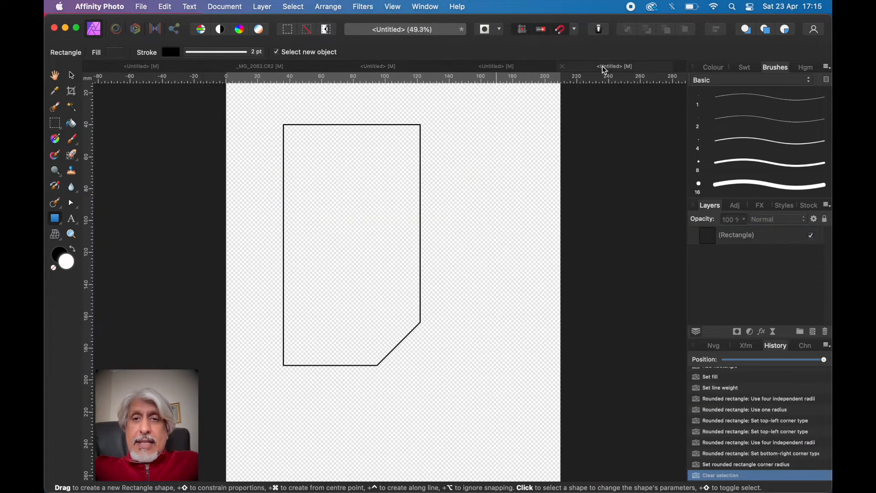
pyautogui.moveTo(602, 65); pyautogui.dragTo(122, 53)
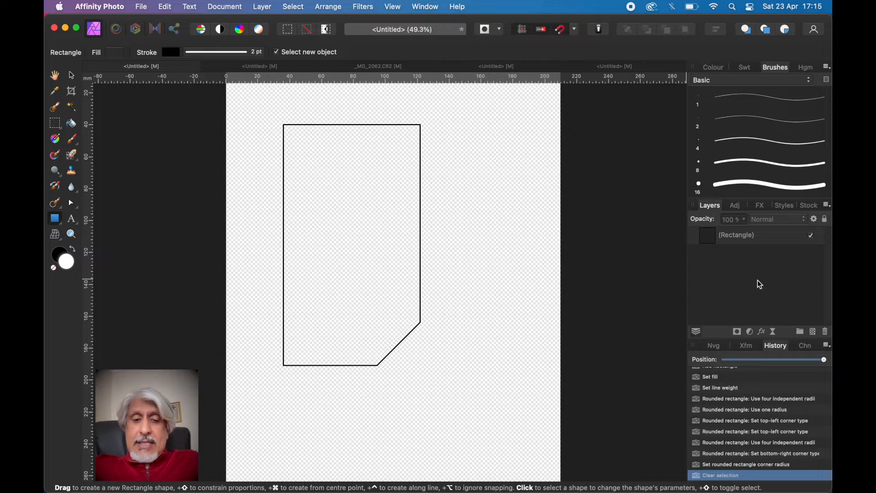
pyautogui.press('super+v')
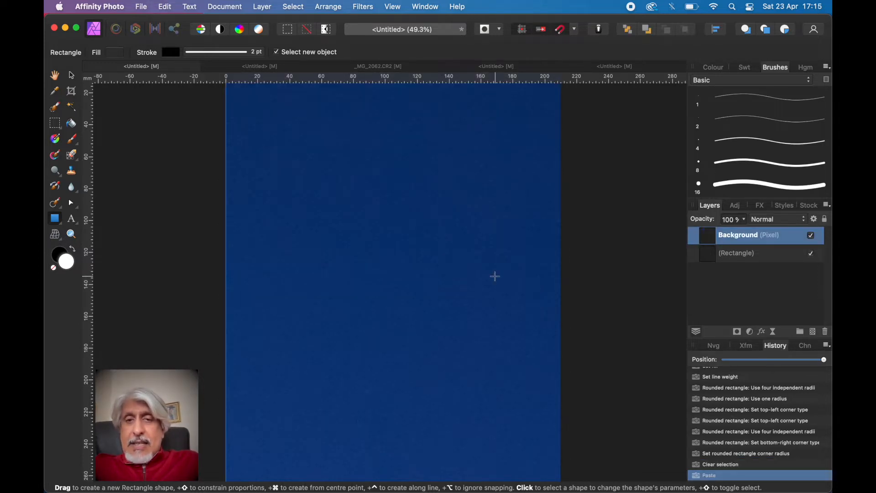
# - Scale the pasted house photo down proportionally to about 257 mm wide, slightly larger than the page
pyautogui.scroll(-10, 495, 276)
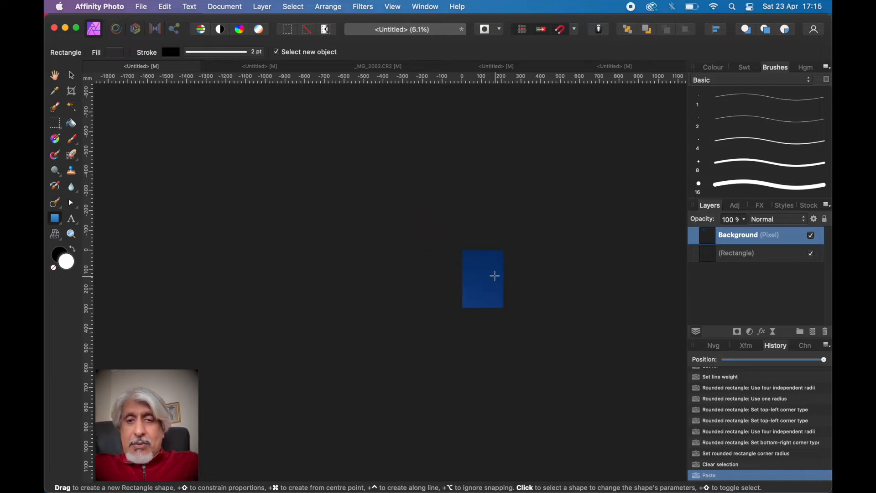
pyautogui.scroll(-3, 495, 276)
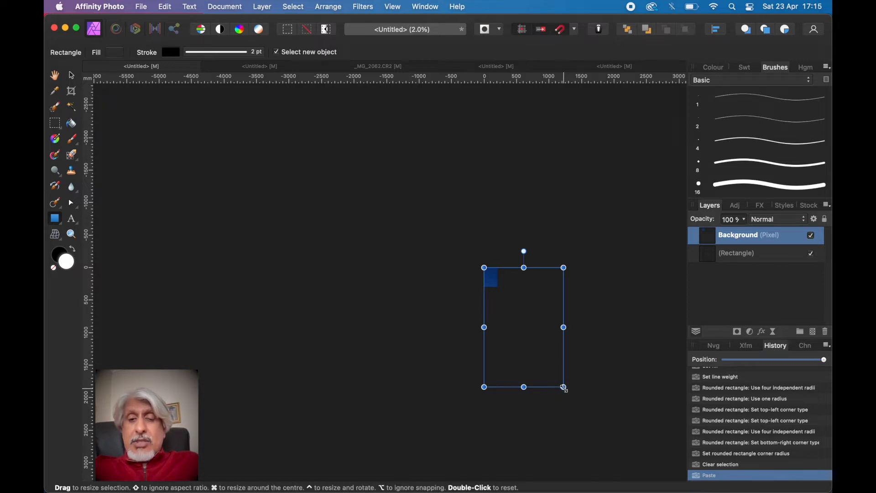
pyautogui.moveTo(564, 388); pyautogui.dragTo(490, 303)
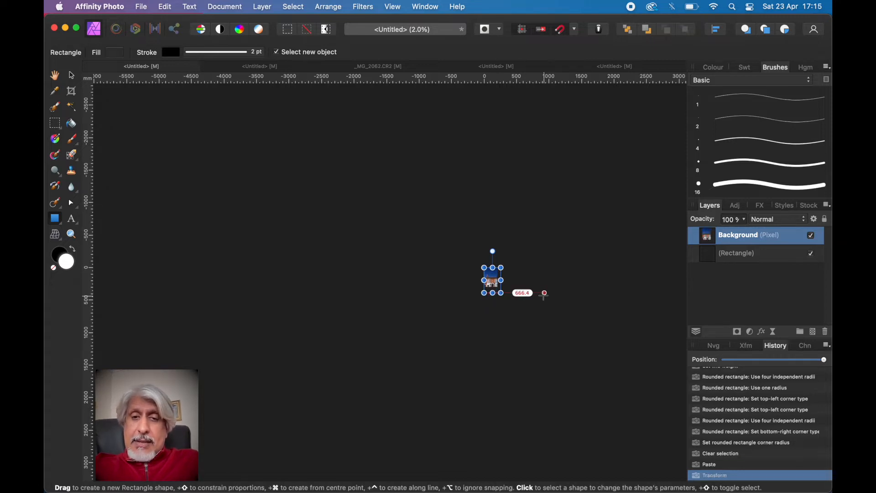
pyautogui.press('super+0')
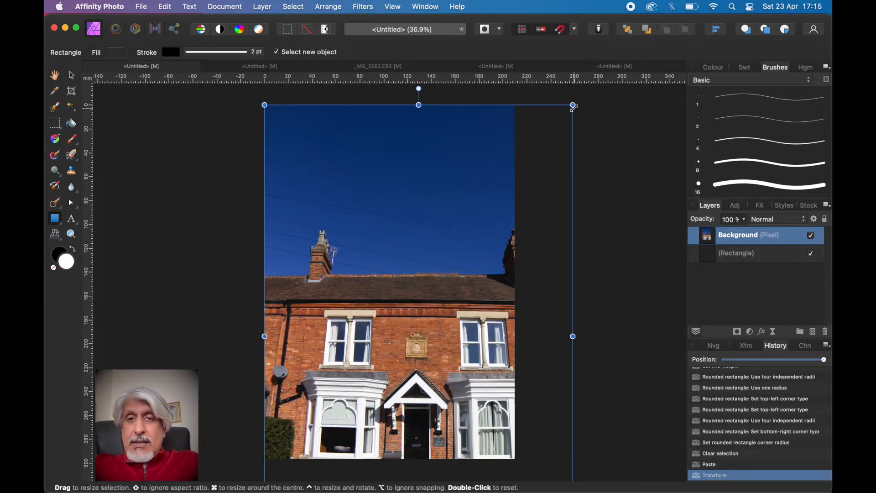
pyautogui.moveTo(573, 106)
pyautogui.mouseDown()
pyautogui.moveTo(564, 113)
pyautogui.moveTo(571, 110)
pyautogui.mouseUp()
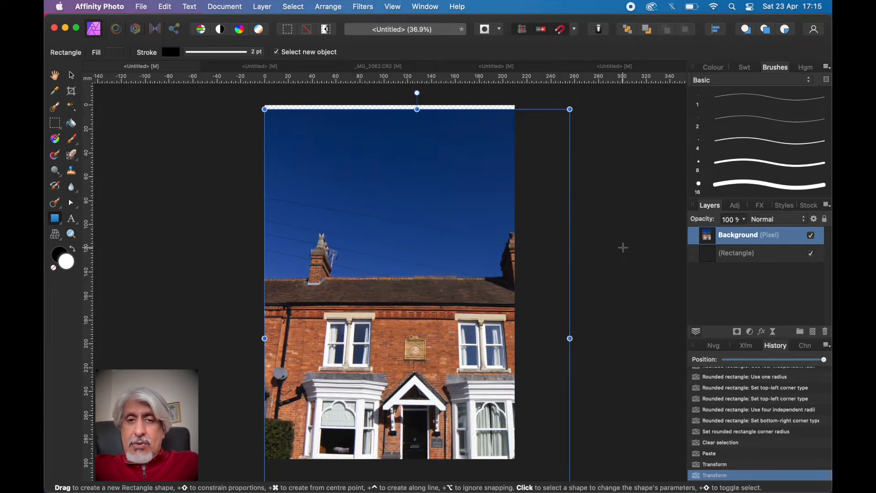
# - Select the house photo with the Move tool and shift it up and left so the house is centred over the page
pyautogui.scroll(-3, 623, 247)
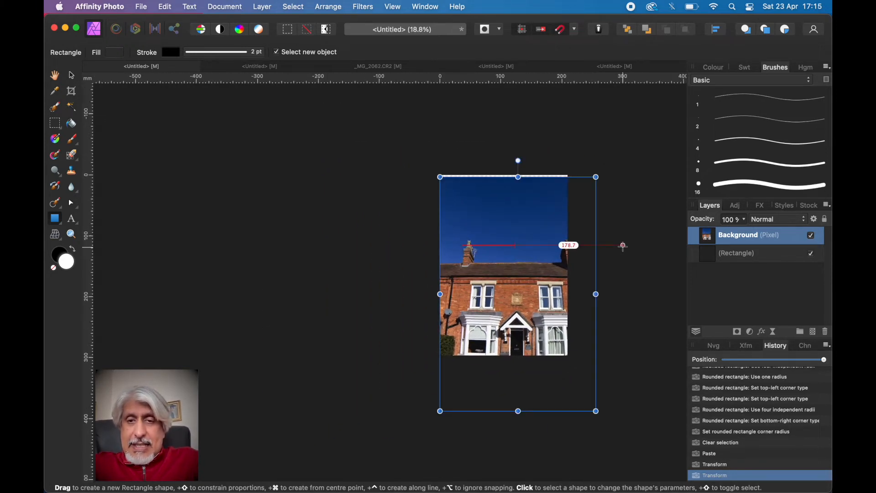
pyautogui.moveTo(550, 294)
pyautogui.mouseDown()
pyautogui.moveTo(553, 257)
pyautogui.moveTo(550, 282)
pyautogui.mouseUp()
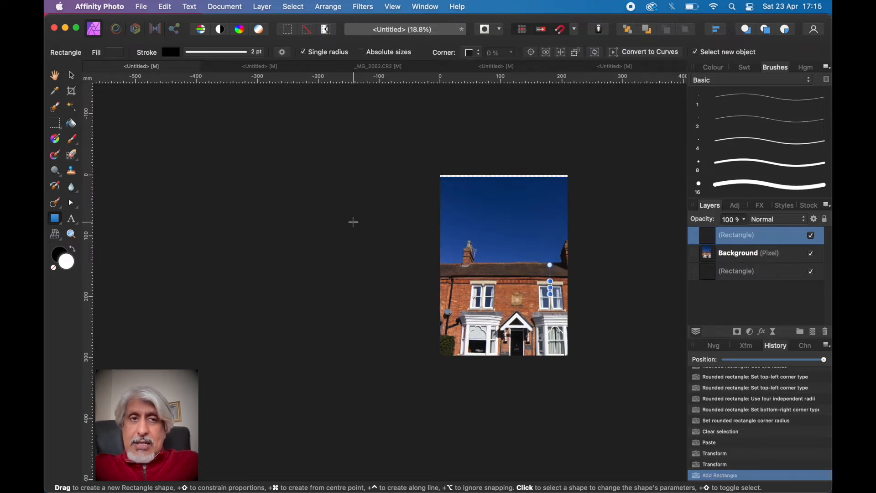
pyautogui.click(311, 254)
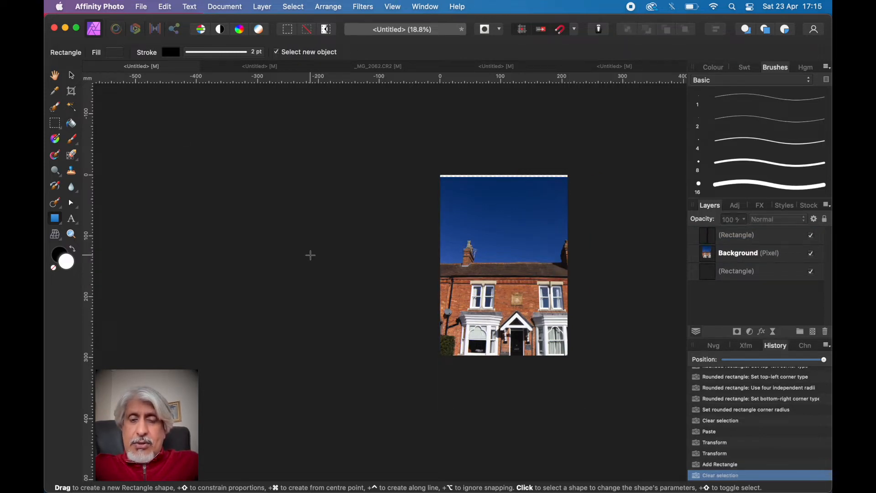
pyautogui.click(72, 78)
pyautogui.click(482, 272)
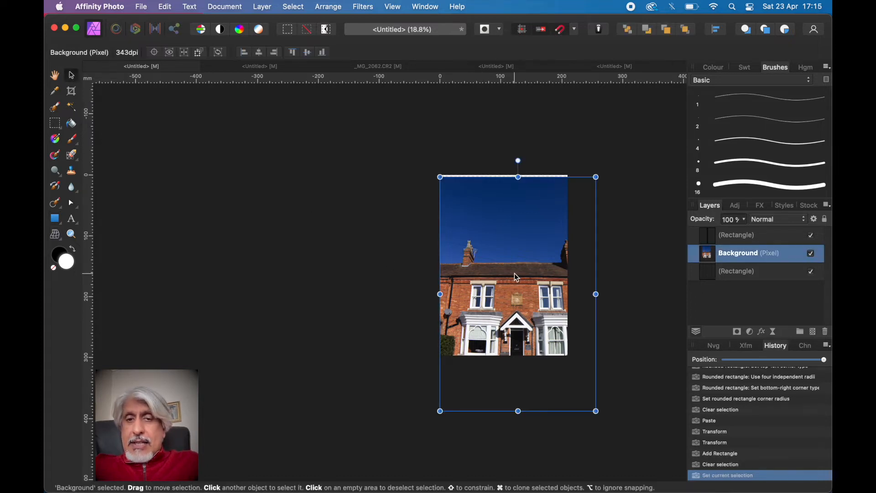
pyautogui.moveTo(515, 269)
pyautogui.mouseDown()
pyautogui.moveTo(501, 252)
pyautogui.moveTo(513, 248)
pyautogui.moveTo(500, 244)
pyautogui.moveTo(512, 255)
pyautogui.mouseUp()
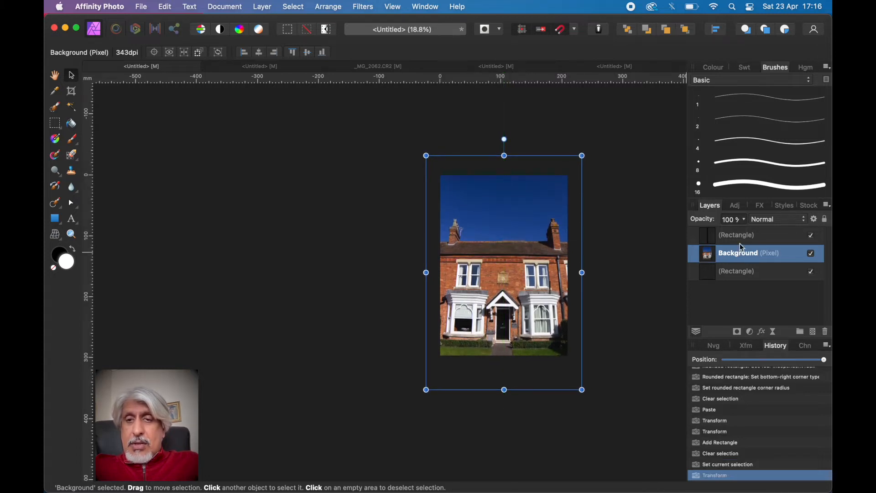
# - Delete the stray narrow rectangle layer above the photo, keeping the cut-corner rectangle at the bottom of the stack
pyautogui.click(739, 237)
pyautogui.click(743, 273)
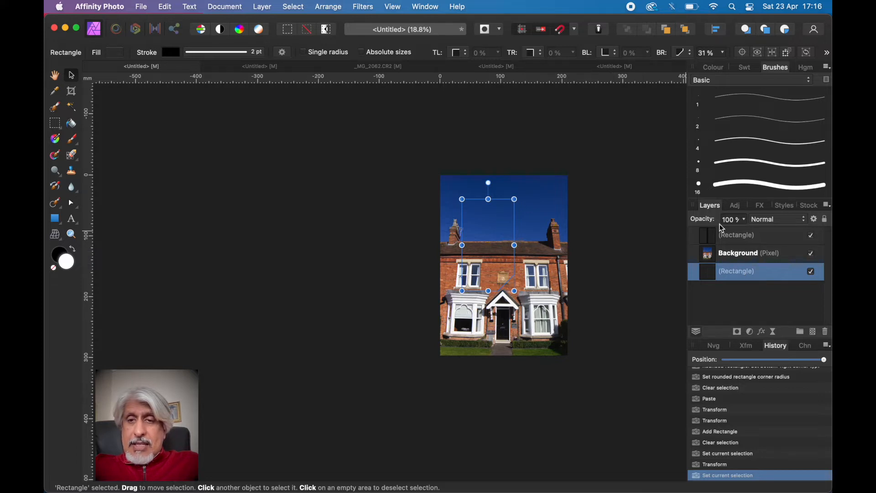
pyautogui.click(752, 238)
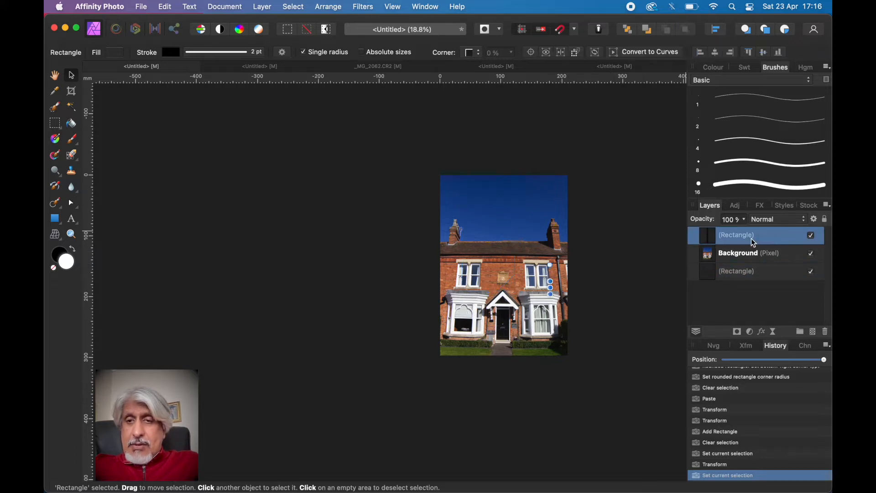
pyautogui.click(826, 333)
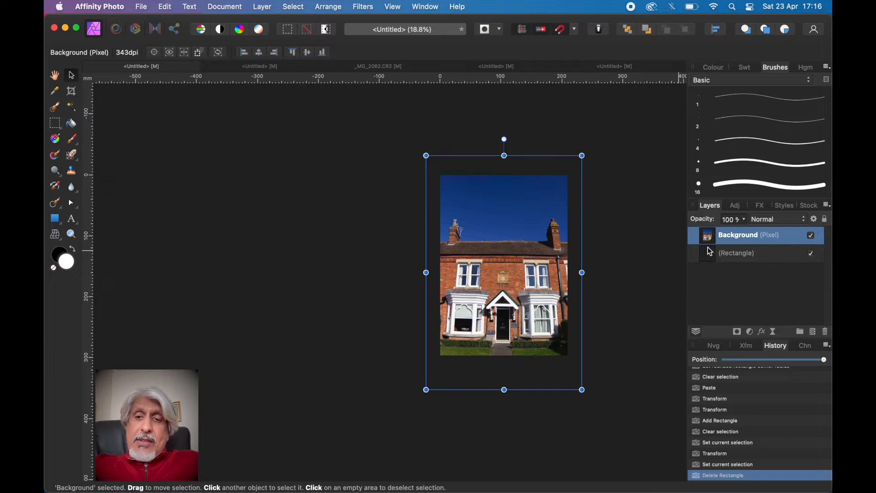
# - Try applying the house photo to the cut-corner rectangle with Mask to Below
pyautogui.click(732, 260)
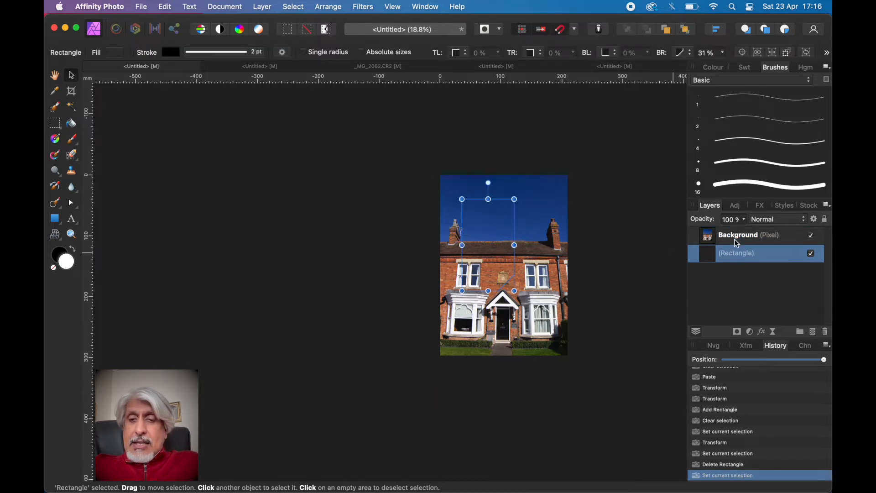
pyautogui.click(737, 237)
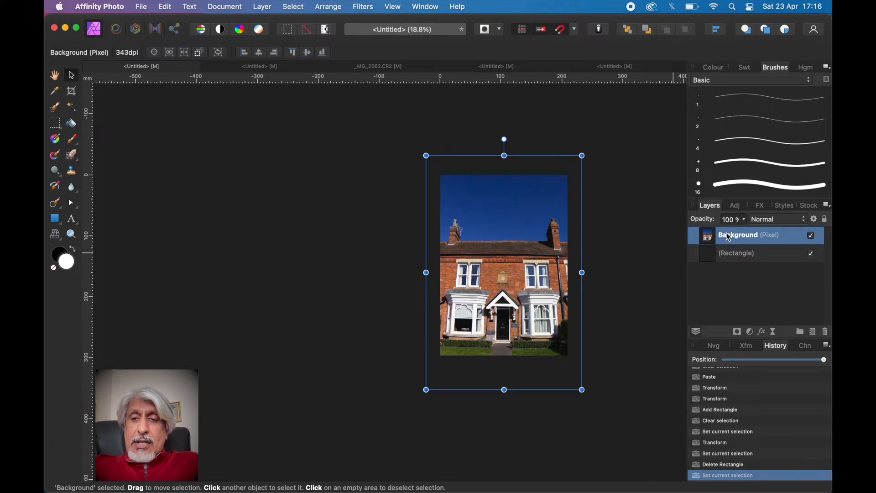
pyautogui.rightClick(729, 240)
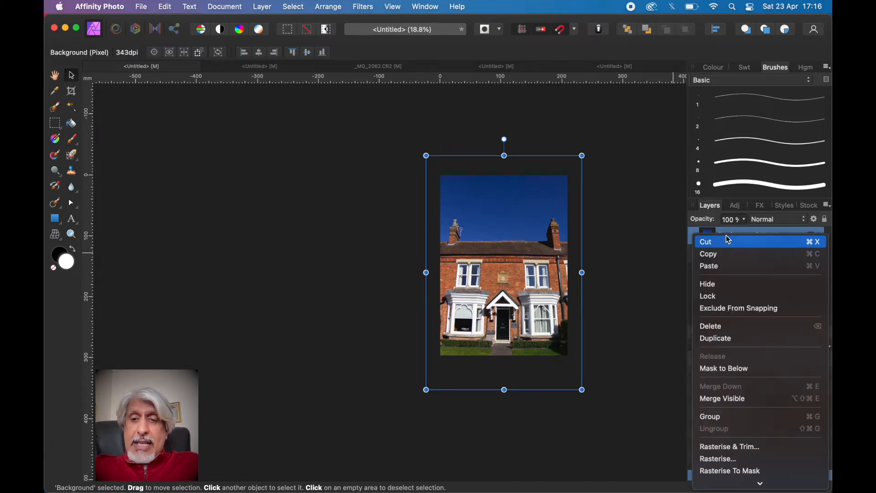
pyautogui.click(726, 370)
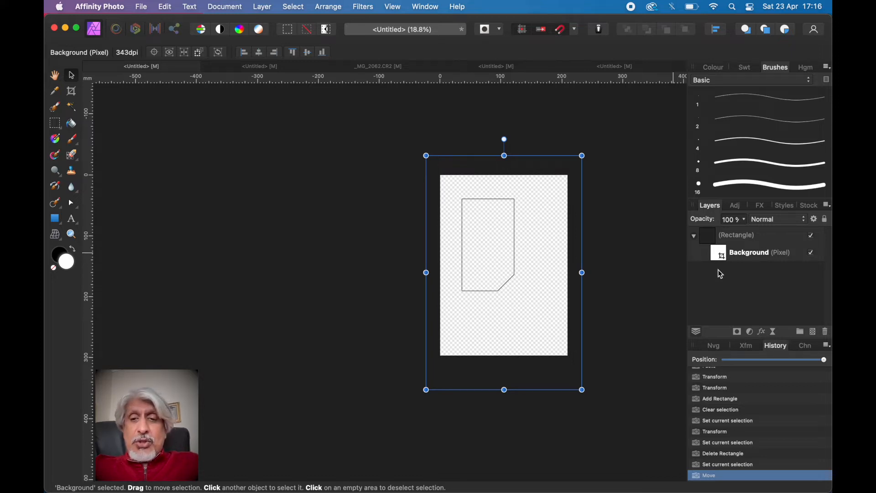
# - Nest the Background photo inside the rectangle layer as clipped content instead of a mask
pyautogui.click(717, 256)
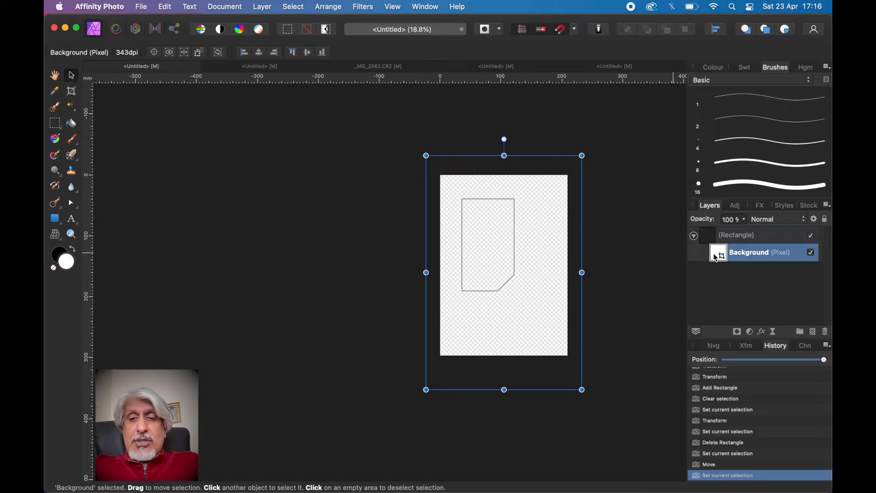
pyautogui.moveTo(717, 258); pyautogui.dragTo(739, 255)
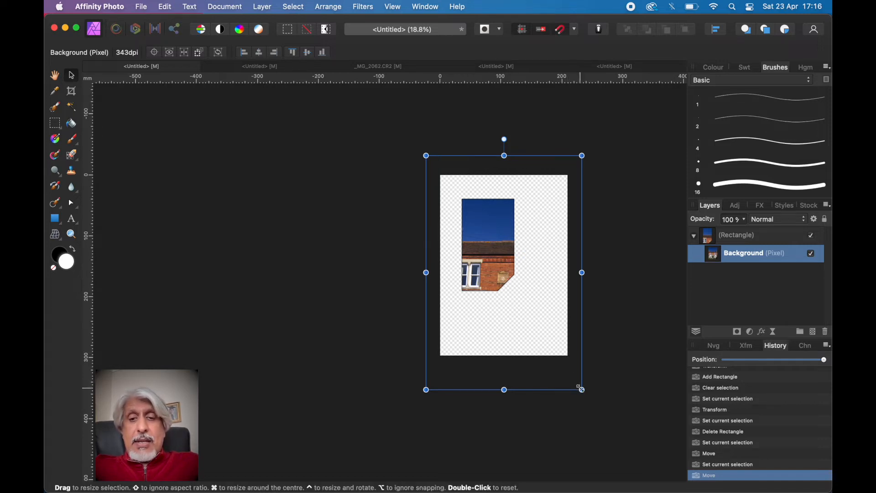
# - Shrink and reposition the clipped photo so the whole house front fits inside the cut-corner rectangle, and deselect it
pyautogui.moveTo(583, 390); pyautogui.dragTo(512, 310)
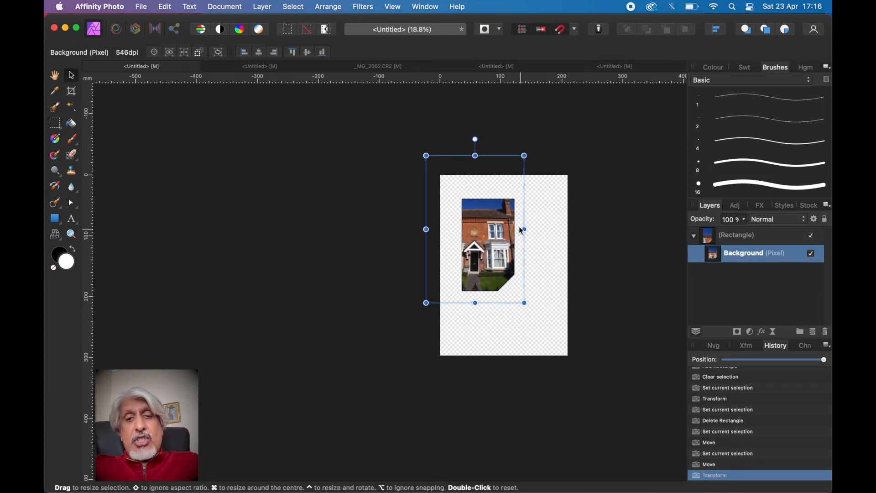
pyautogui.moveTo(480, 224); pyautogui.dragTo(487, 226)
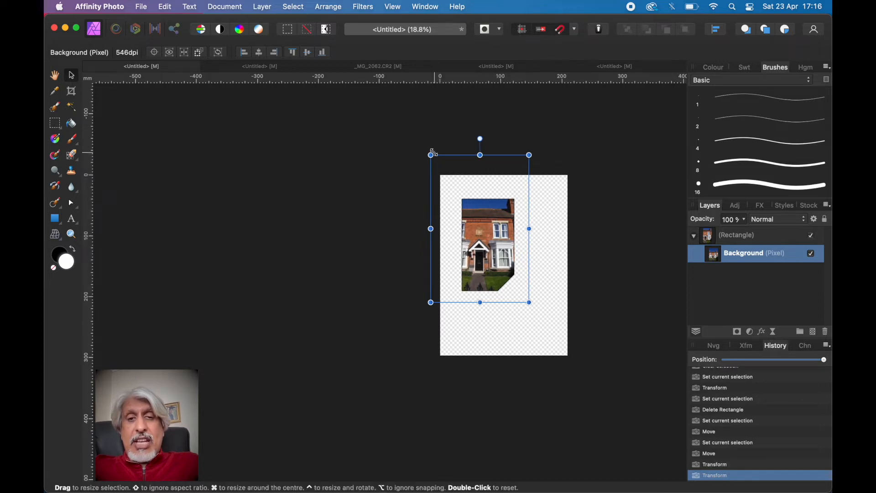
pyautogui.moveTo(431, 157); pyautogui.dragTo(448, 181)
pyautogui.moveTo(491, 260); pyautogui.dragTo(489, 245)
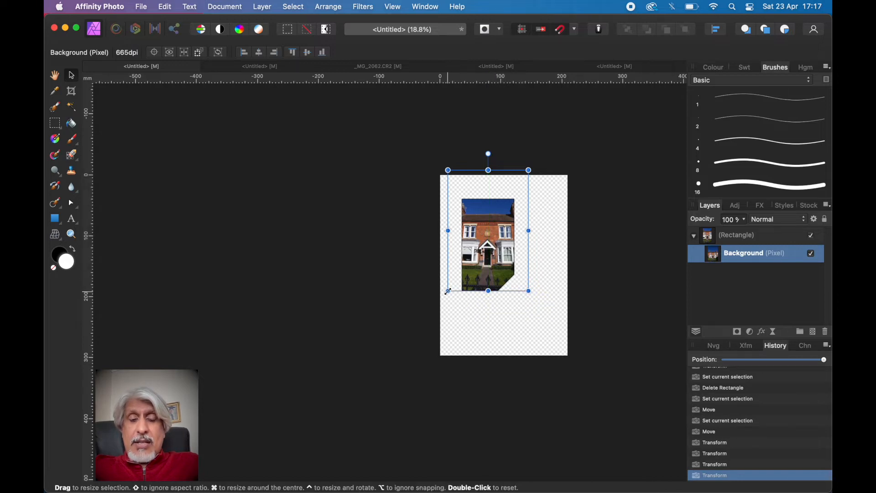
pyautogui.moveTo(447, 292); pyautogui.dragTo(454, 285)
pyautogui.moveTo(483, 259); pyautogui.dragTo(481, 267)
pyautogui.click(590, 287)
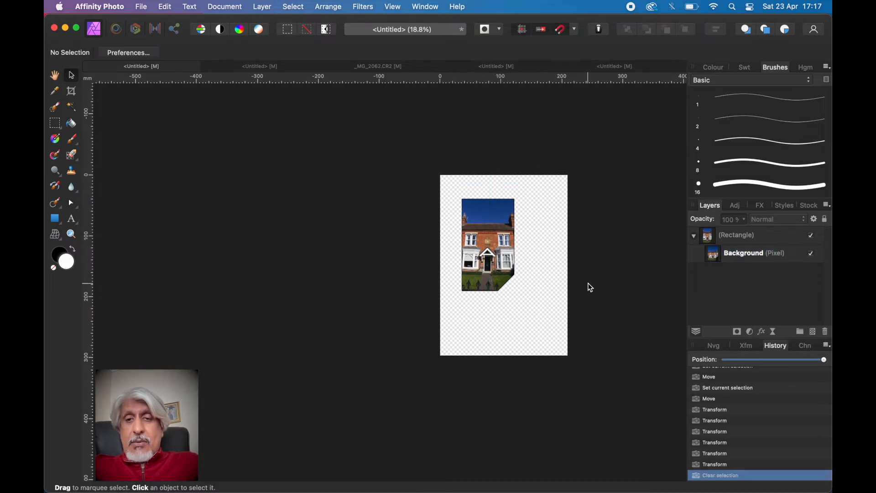
# - Select the rectangle layer, examine the photo nested inside it, and leave the layer collapsed
pyautogui.click(695, 236)
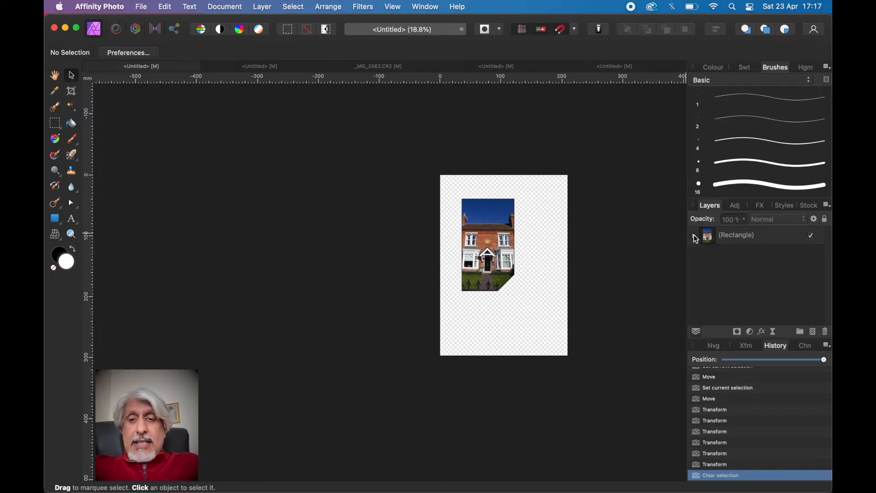
pyautogui.click(735, 239)
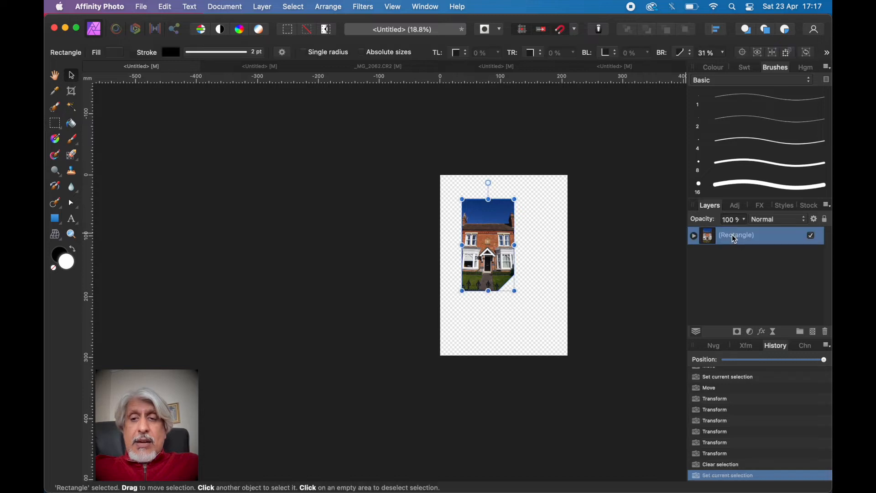
pyautogui.click(694, 236)
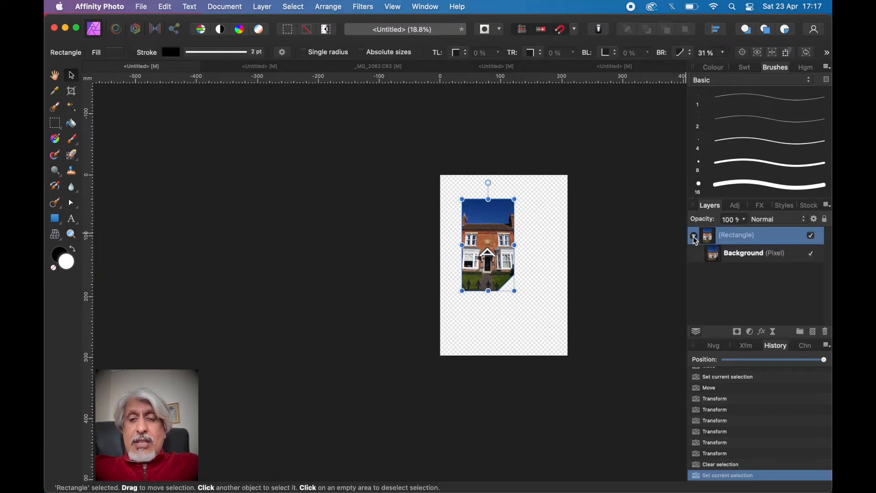
pyautogui.click(695, 237)
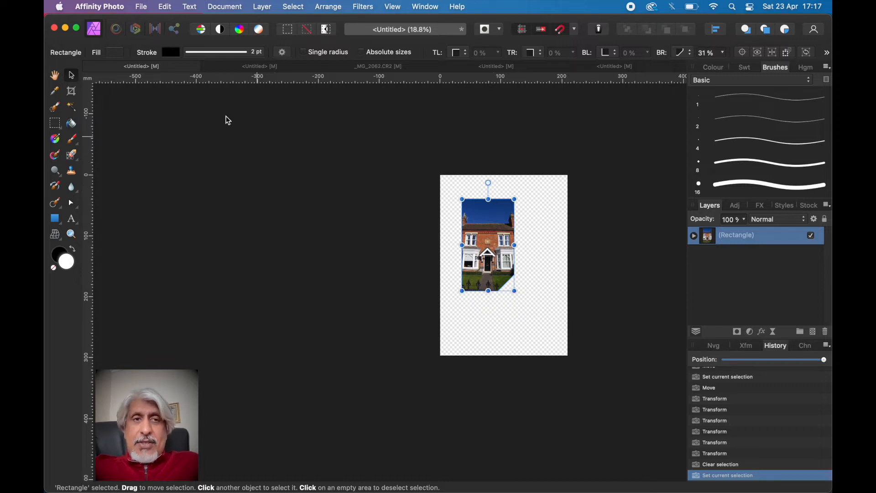
# - Create a new A3 print document in landscape orientation
pyautogui.click(143, 7)
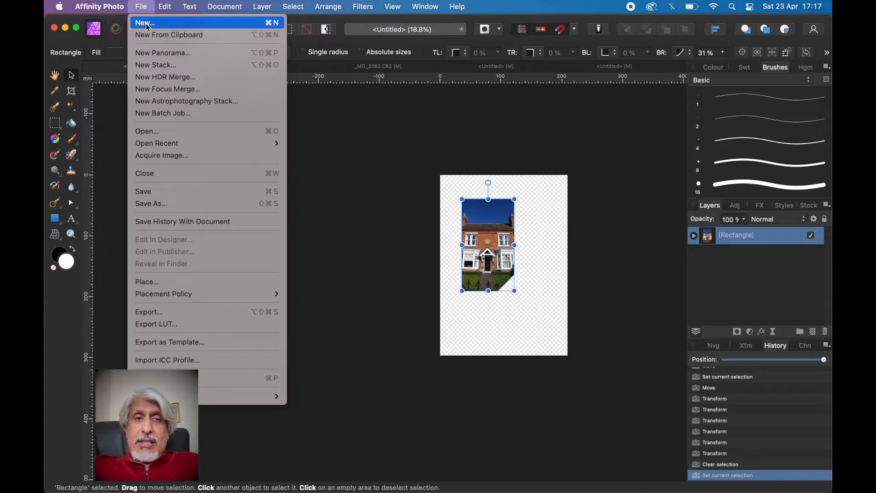
pyautogui.click(147, 24)
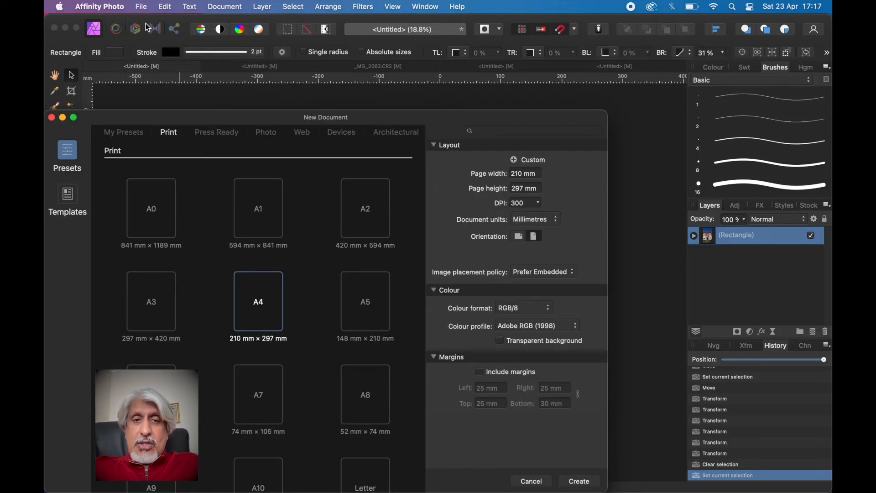
pyautogui.click(150, 305)
pyautogui.click(519, 237)
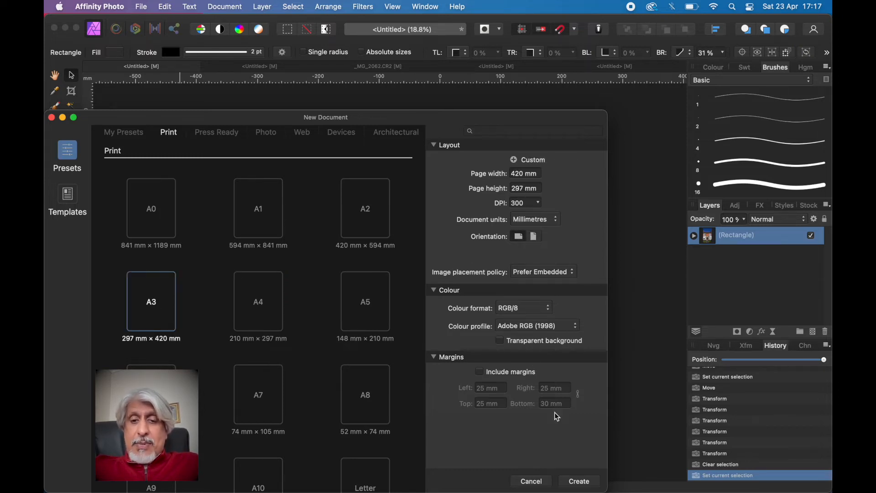
pyautogui.click(580, 482)
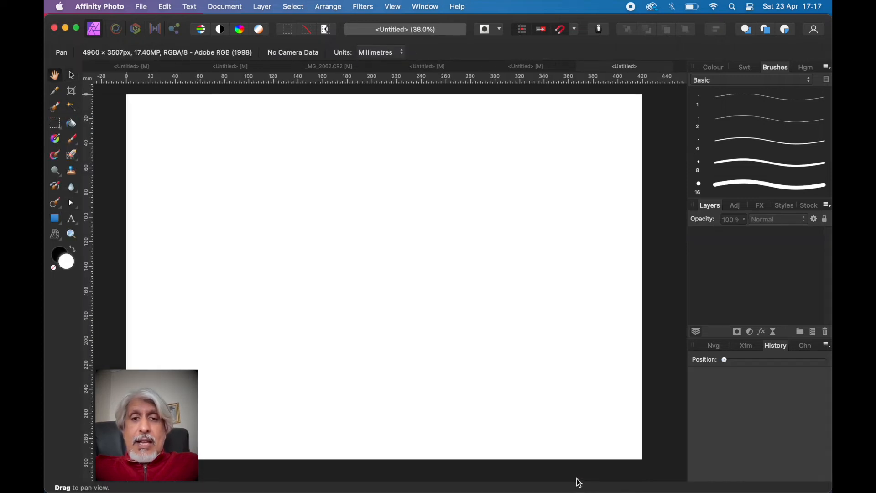
# - Draw a rectangle covering the whole page and fill it with mid grey at about 49 lightness
pyautogui.click(56, 220)
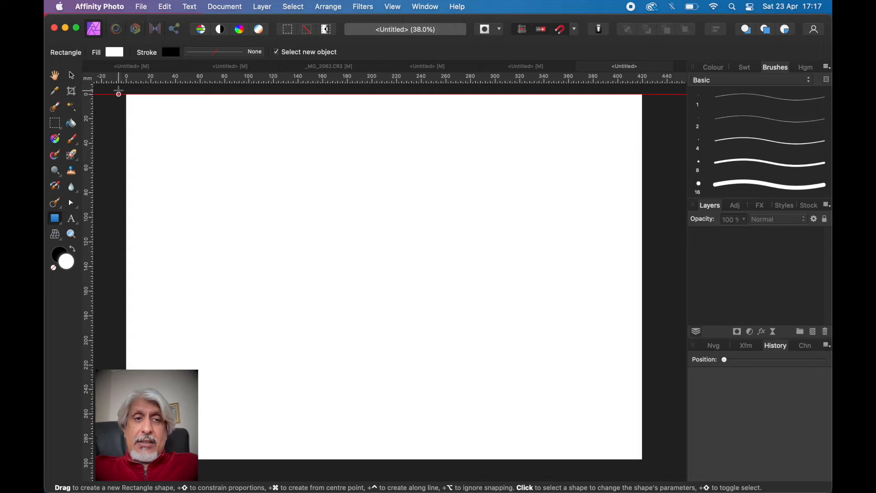
pyautogui.moveTo(118, 94); pyautogui.dragTo(647, 462)
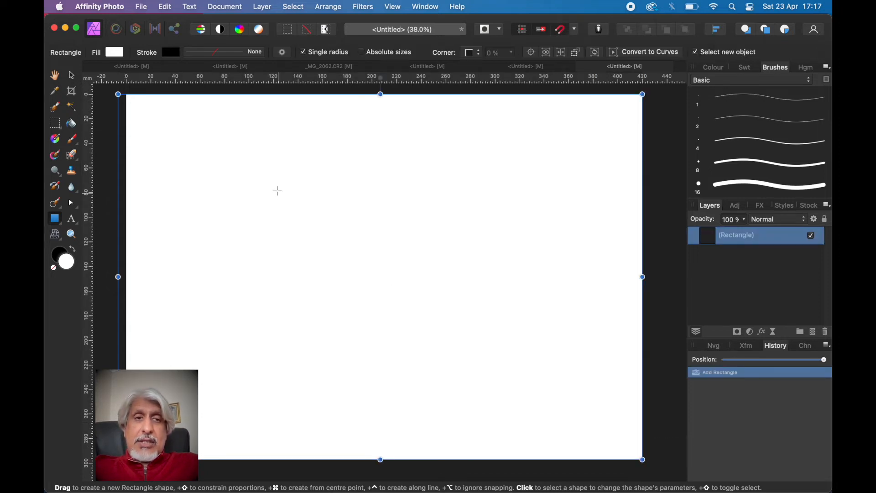
pyautogui.click(115, 53)
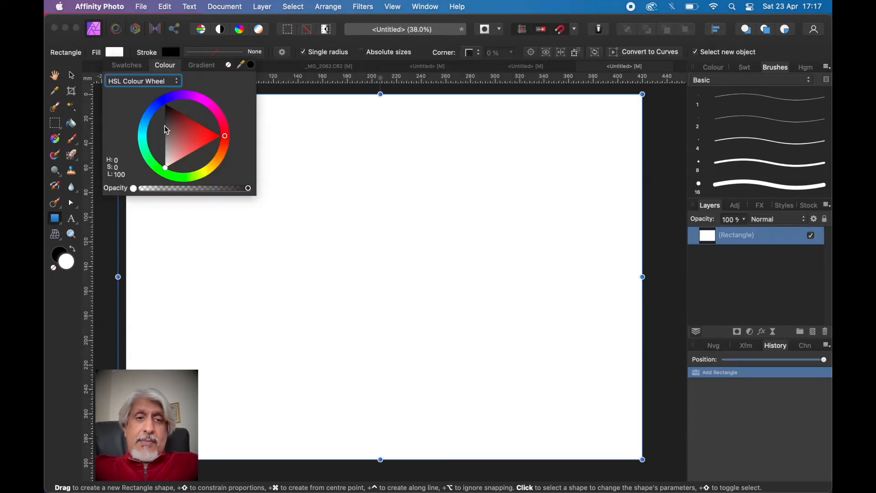
pyautogui.moveTo(167, 171); pyautogui.dragTo(164, 137)
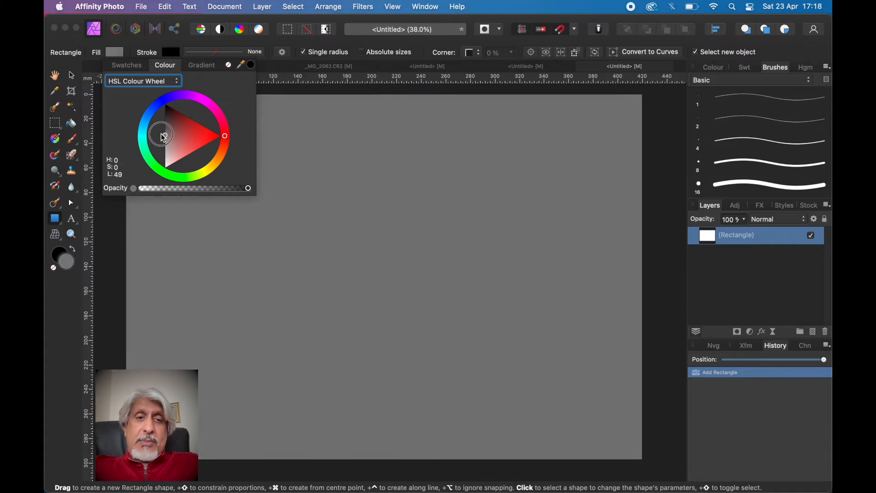
pyautogui.click(181, 34)
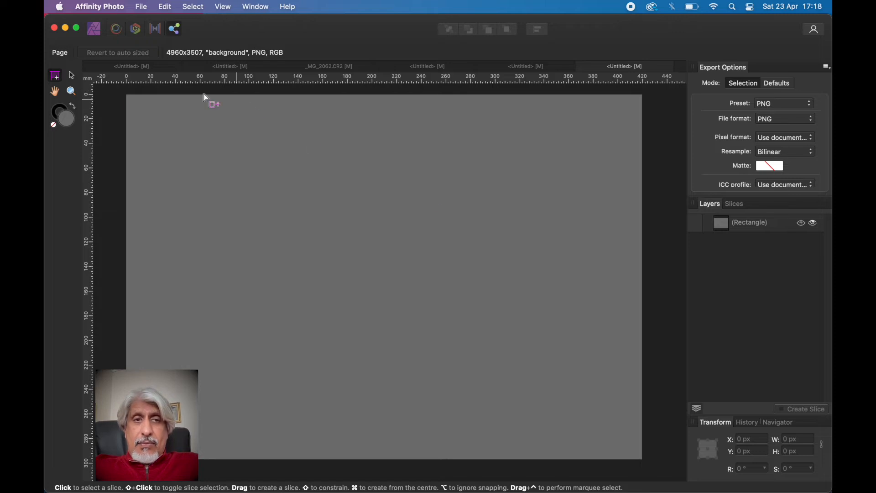
pyautogui.click(95, 30)
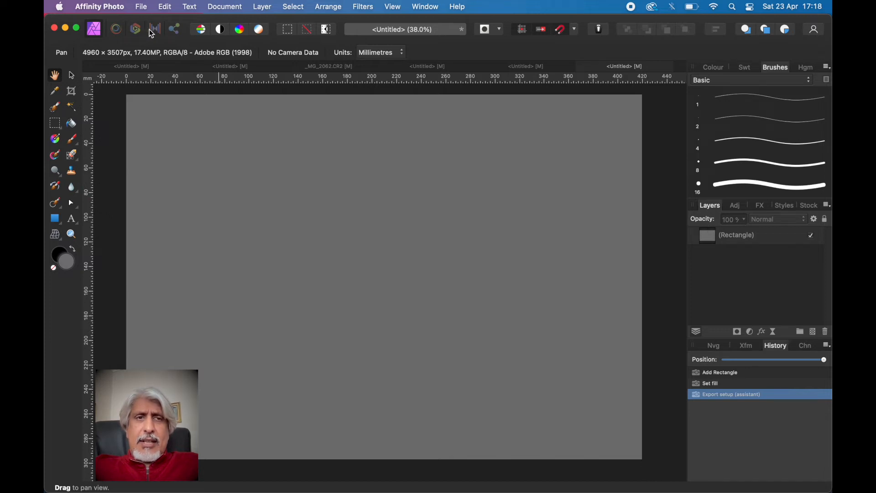
# - Paste the cut-corner house photo above the grey background, enlarge it to about 120 mm wide, and position it on the page's left side
pyautogui.click(738, 238)
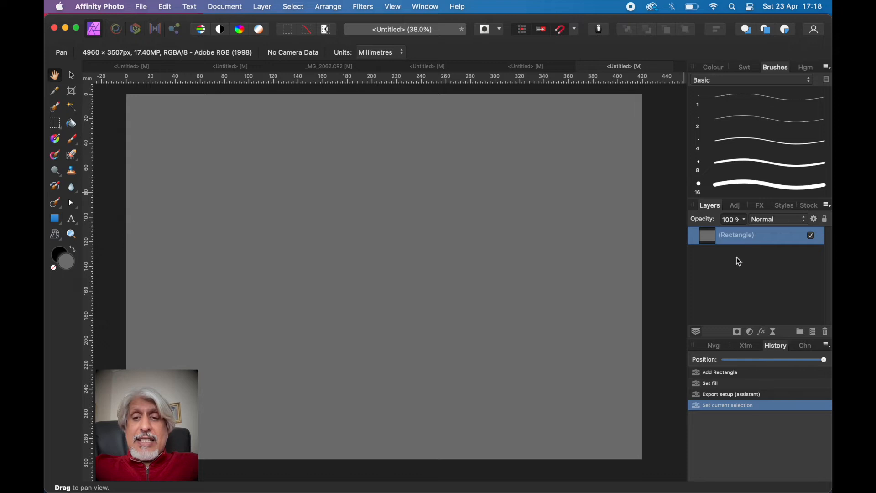
pyautogui.click(741, 291)
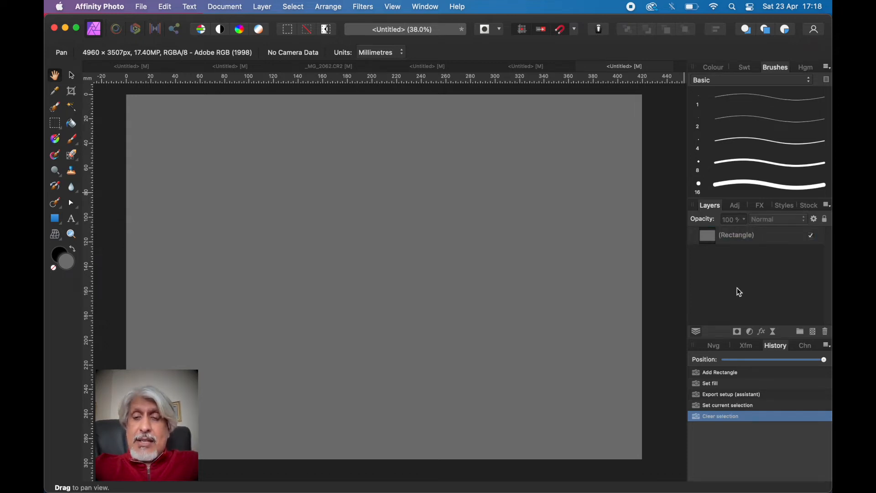
pyautogui.press('super+v')
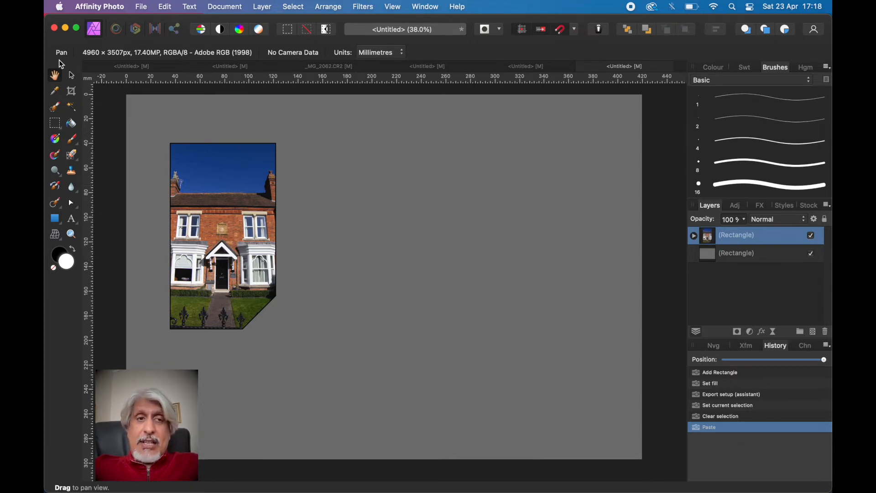
pyautogui.click(71, 75)
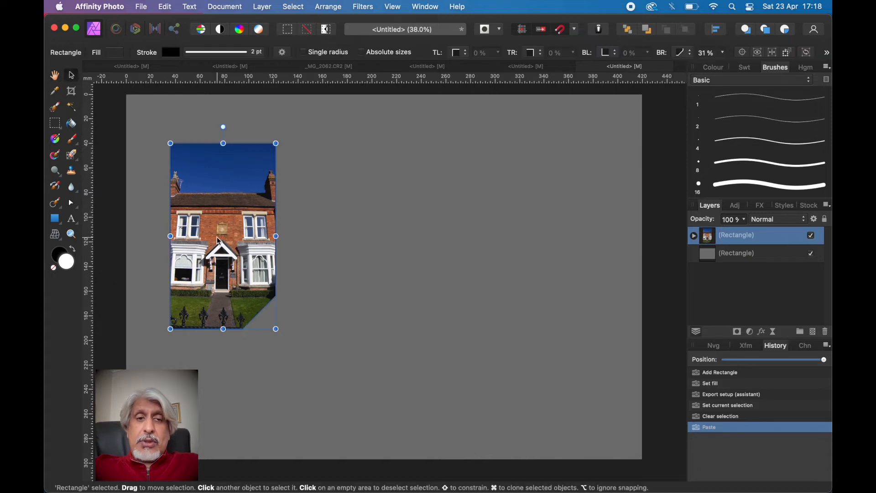
pyautogui.moveTo(216, 238)
pyautogui.mouseDown()
pyautogui.moveTo(287, 254)
pyautogui.moveTo(206, 228)
pyautogui.moveTo(215, 230)
pyautogui.mouseUp()
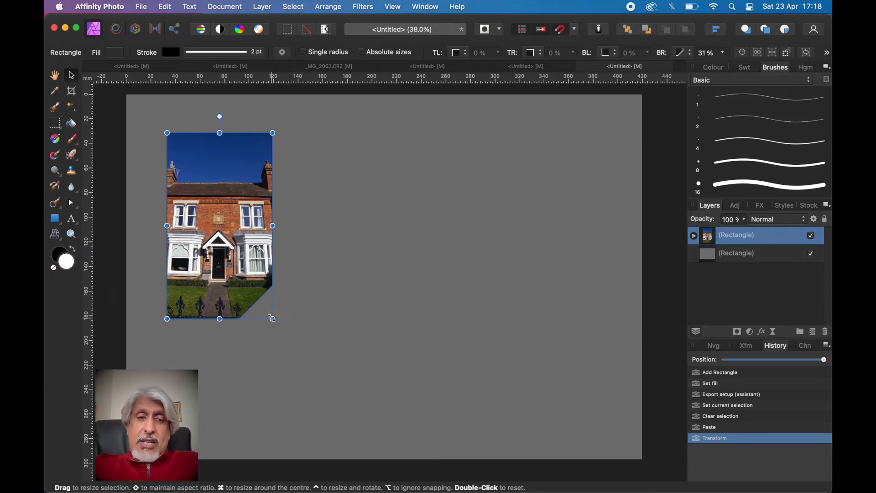
pyautogui.moveTo(272, 318); pyautogui.dragTo(321, 386)
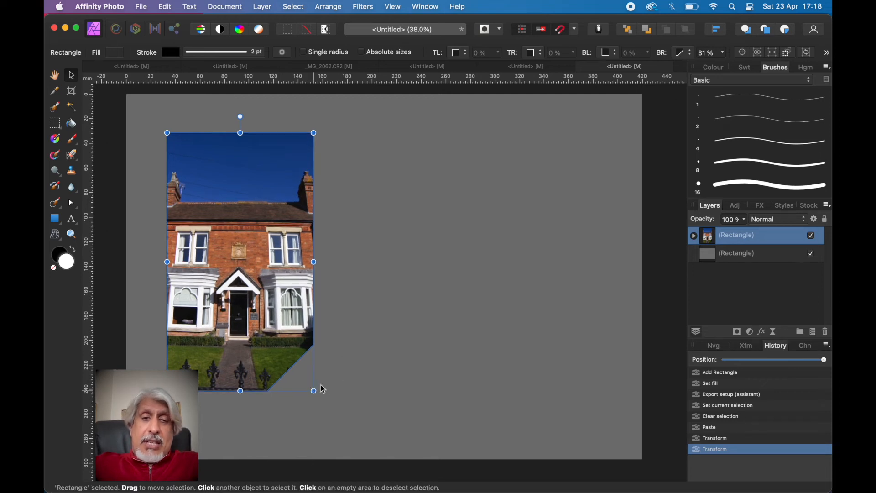
pyautogui.moveTo(262, 318); pyautogui.dragTo(267, 329)
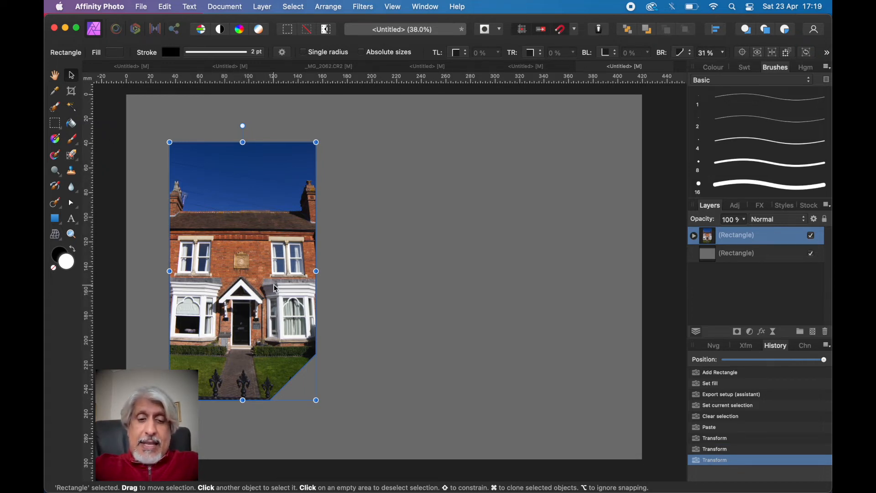
# - Paste a second copy of the house photo and place it level with the first, just to its right
pyautogui.press('super+v')
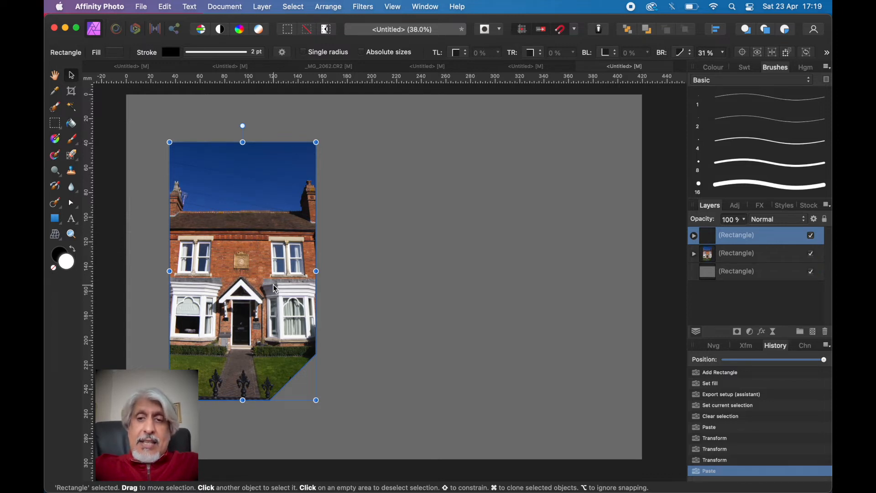
pyautogui.moveTo(245, 242); pyautogui.dragTo(418, 244)
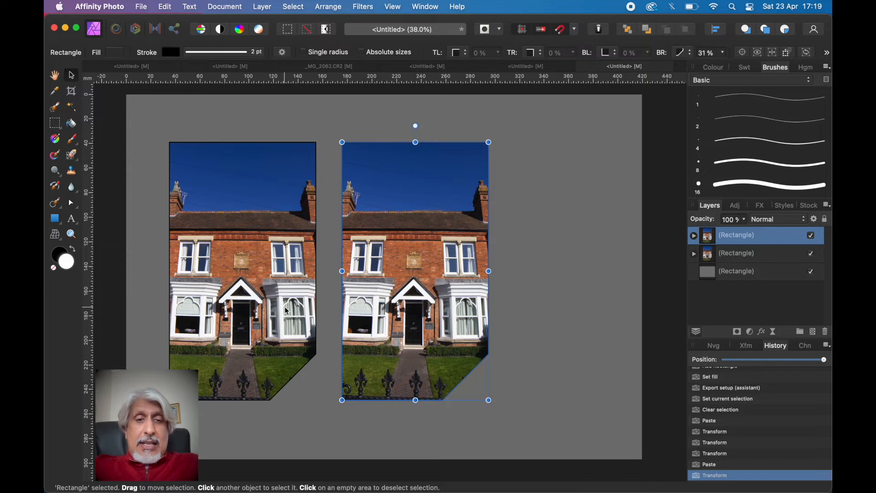
# - Try shrinking and shifting the first house photo, and undo both transforms
pyautogui.click(282, 335)
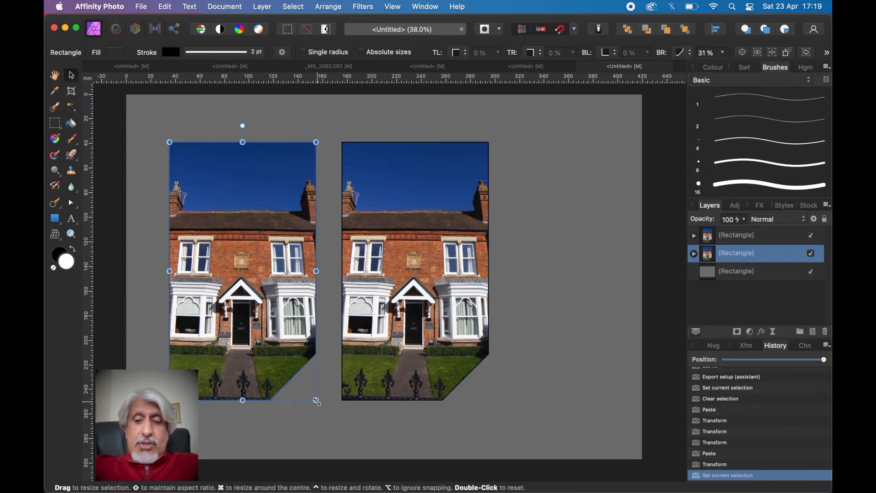
pyautogui.moveTo(317, 401); pyautogui.dragTo(285, 368)
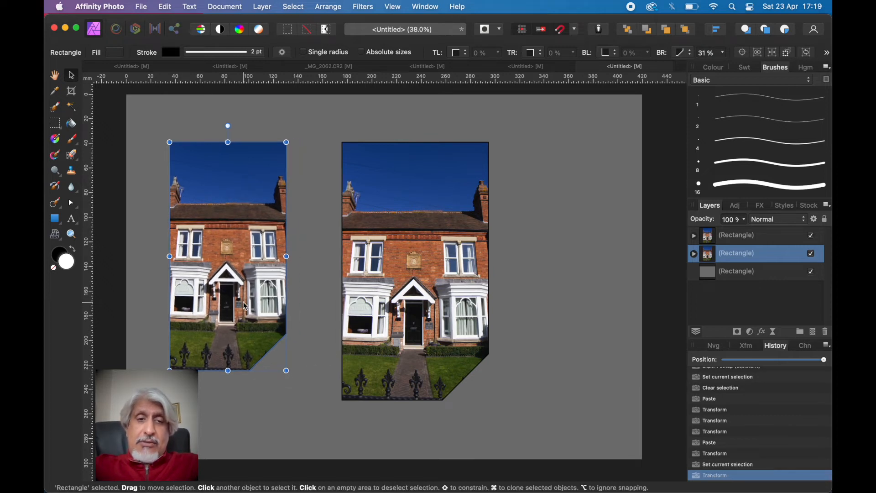
pyautogui.moveTo(243, 303); pyautogui.dragTo(238, 318)
pyautogui.click(167, 9)
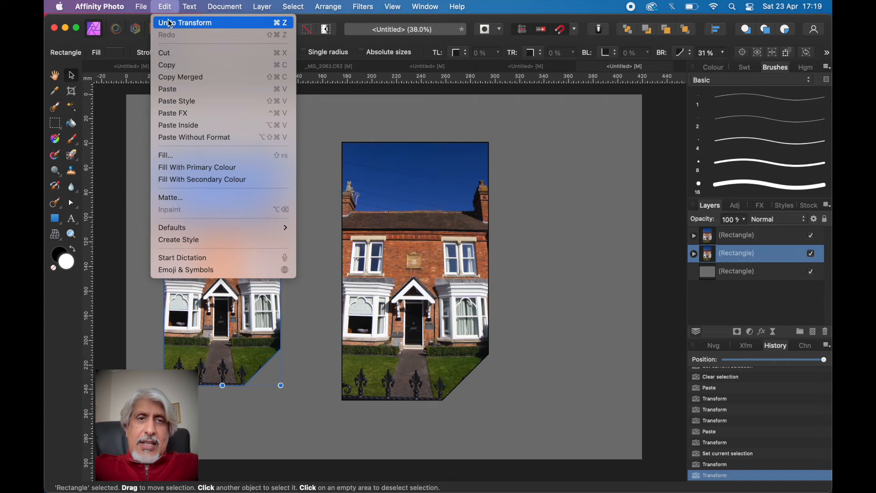
pyautogui.click(188, 22)
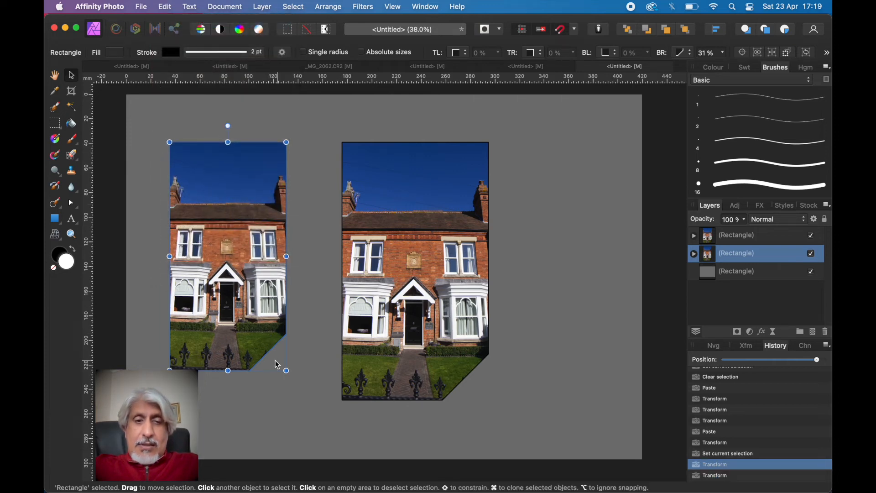
pyautogui.click(165, 9)
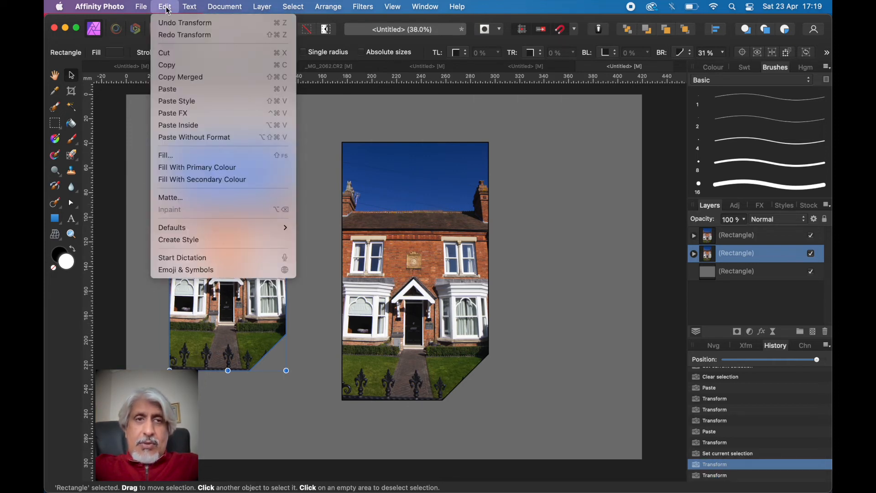
pyautogui.click(171, 24)
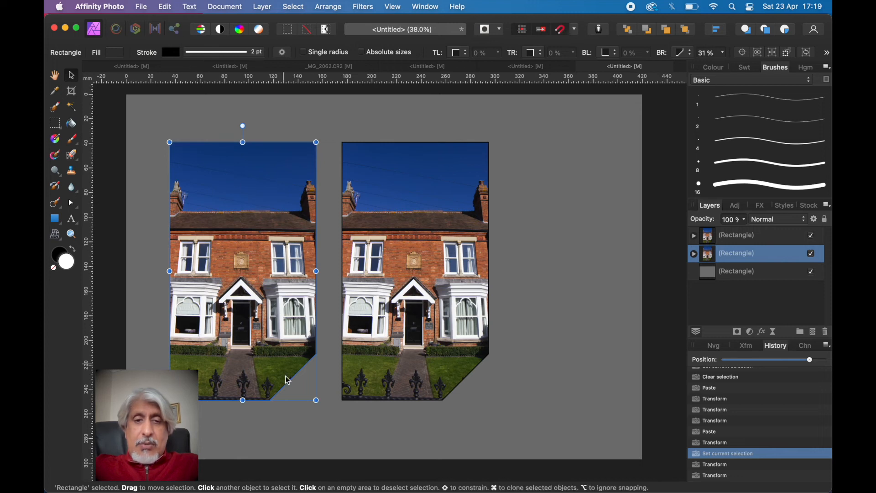
# - Shrink the first house photo to about 92 mm wide, move it to mid-height on the page, and delete the larger copy
pyautogui.moveTo(316, 400); pyautogui.dragTo(261, 352)
pyautogui.moveTo(240, 285); pyautogui.dragTo(238, 314)
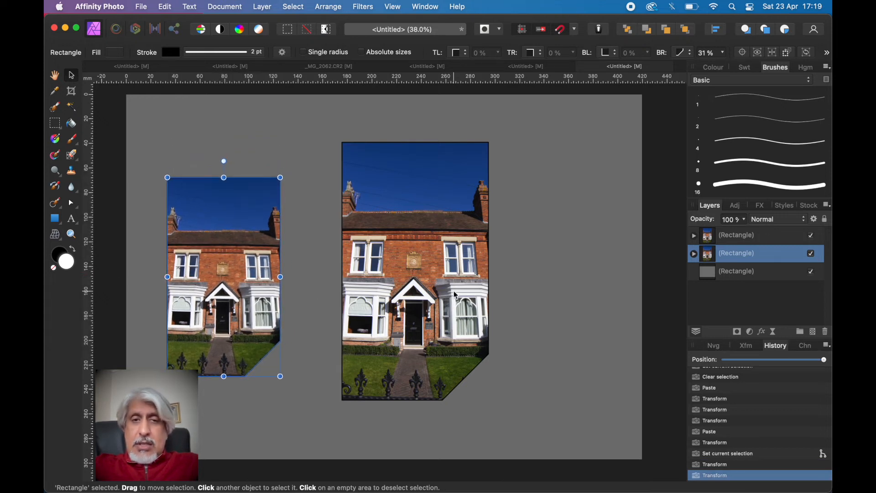
pyautogui.click(457, 295)
pyautogui.press('Delete')
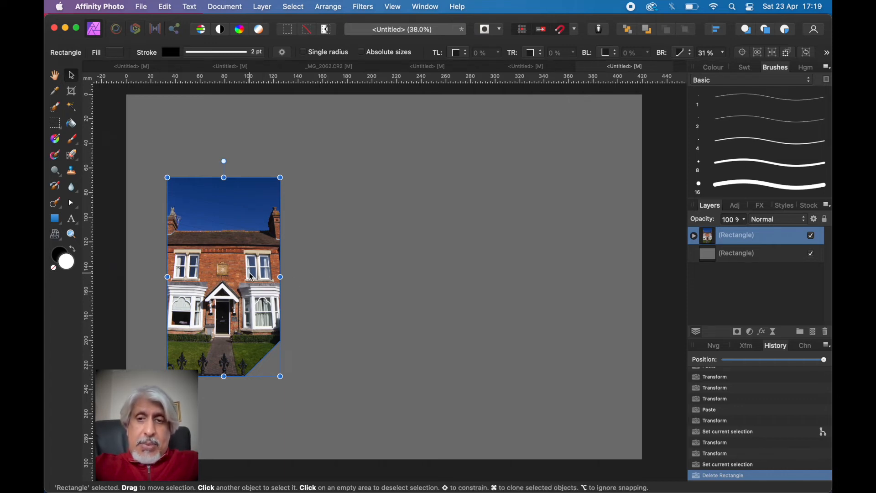
# - Paste two more copies of the small house photo and line them up with the original in a horizontal row
pyautogui.press('super+v')
pyautogui.press('super+v')
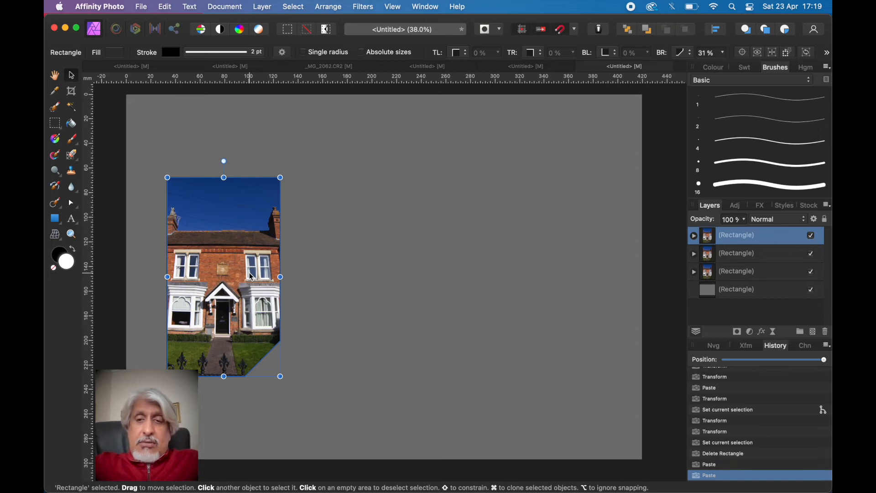
pyautogui.moveTo(232, 270); pyautogui.dragTo(545, 270)
pyautogui.moveTo(236, 297); pyautogui.dragTo(393, 294)
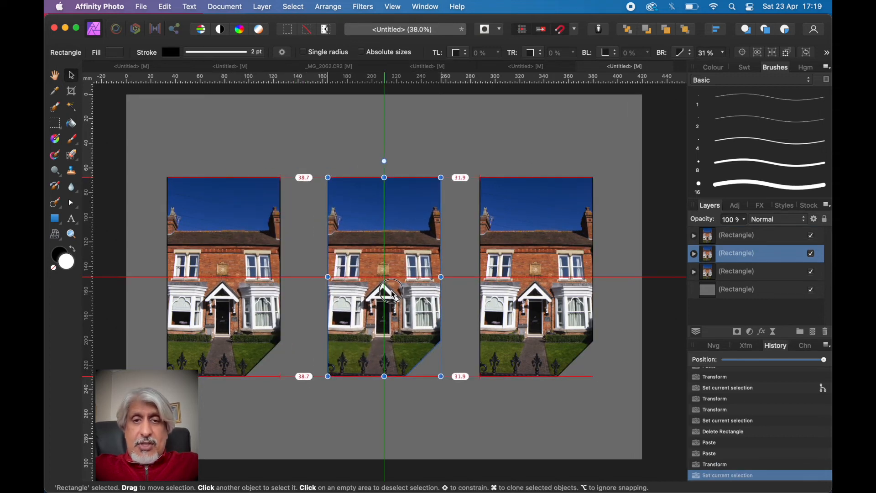
# - Paste a replacement house photo, move it directly beside the middle one, and delete the stray copy lying off the page
pyautogui.click(549, 264)
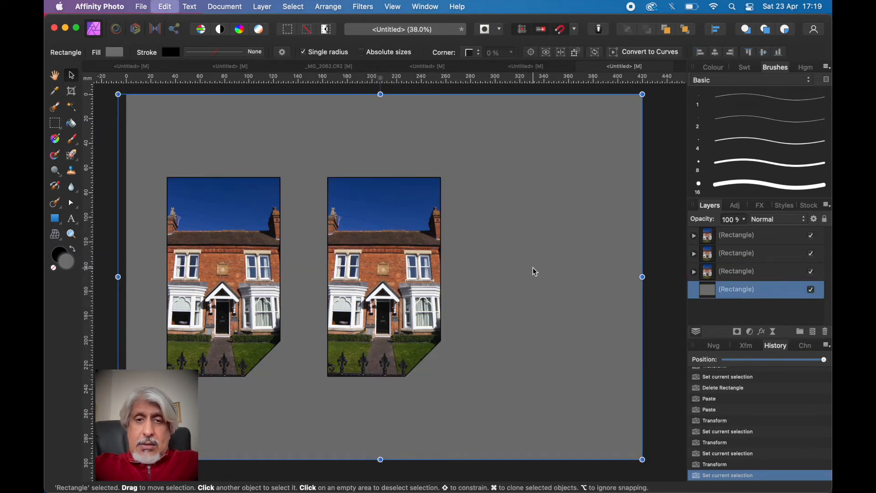
pyautogui.press('cmd+v')
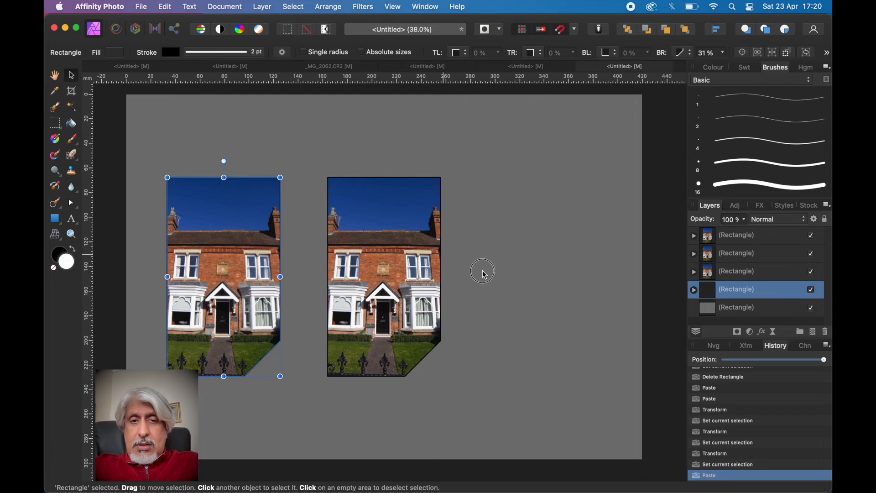
pyautogui.click(206, 263)
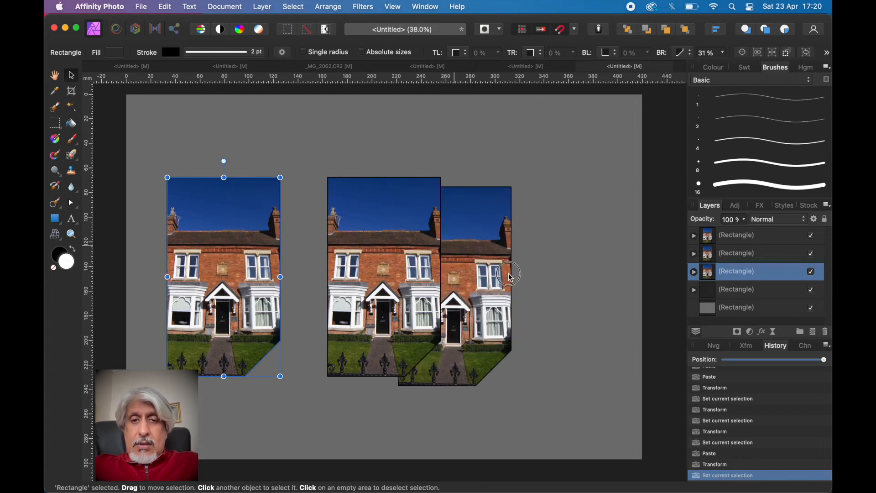
pyautogui.click(406, 276)
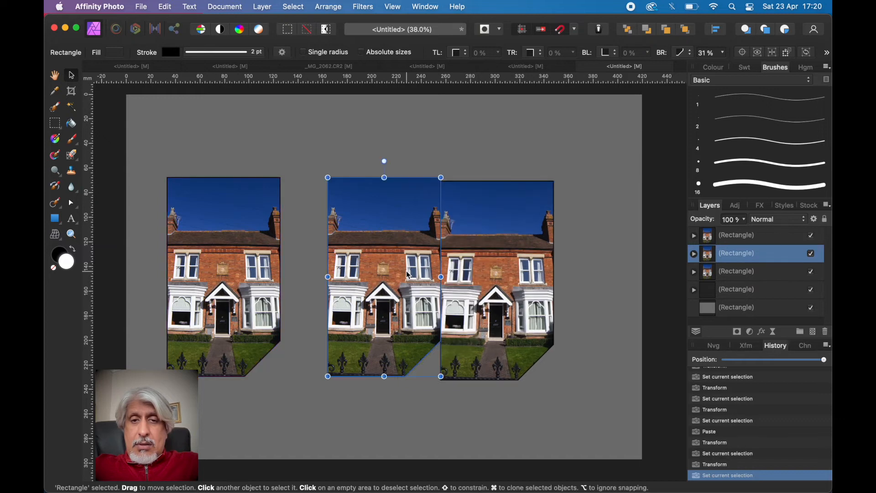
pyautogui.click(498, 279)
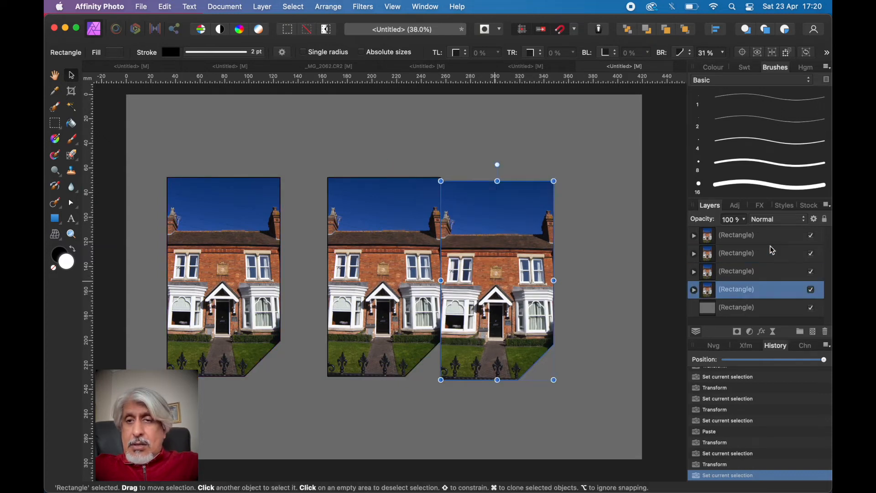
pyautogui.click(741, 236)
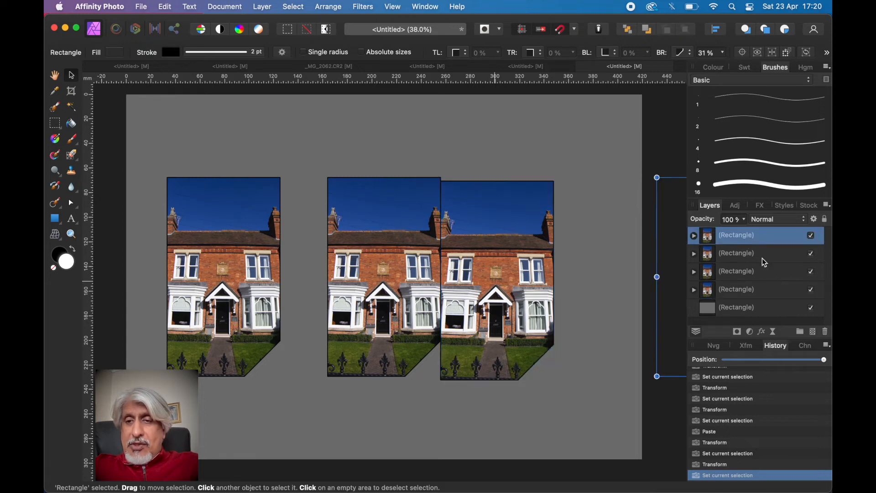
pyautogui.click(825, 332)
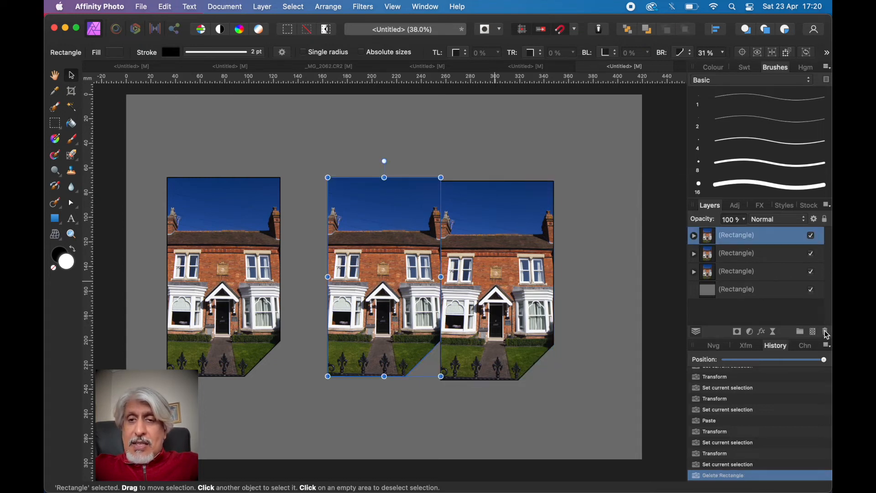
# - Spread the three house photos apart in one level row across the page, leaving gaps between them
pyautogui.click(501, 271)
pyautogui.moveTo(501, 271); pyautogui.dragTo(549, 265)
pyautogui.moveTo(377, 270); pyautogui.dragTo(386, 271)
pyautogui.moveTo(226, 257); pyautogui.dragTo(233, 258)
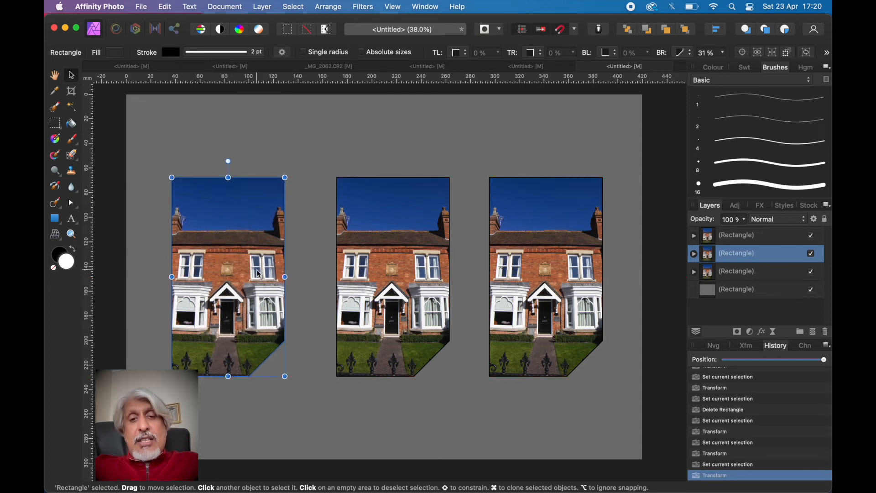
# - Shrink the Background photo inside the middle frame to about 114 mm wide so more of the house shows in the cut-corner shape
pyautogui.click(378, 276)
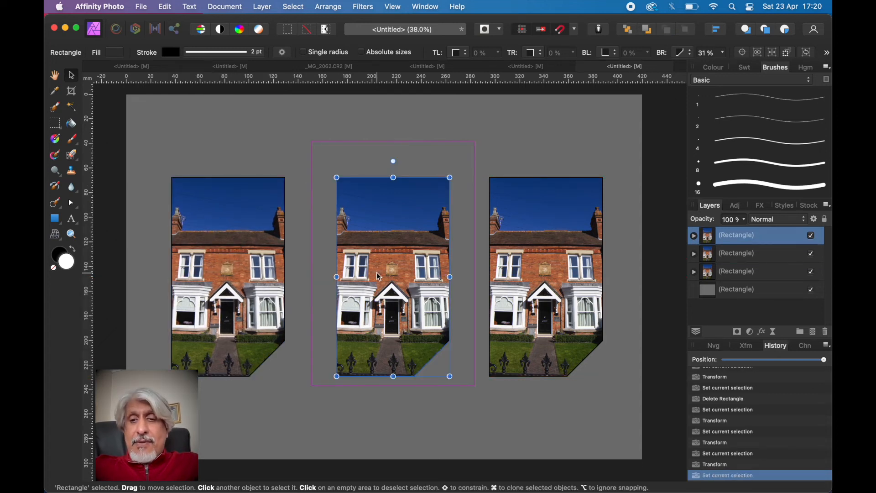
pyautogui.click(695, 236)
pyautogui.click(716, 259)
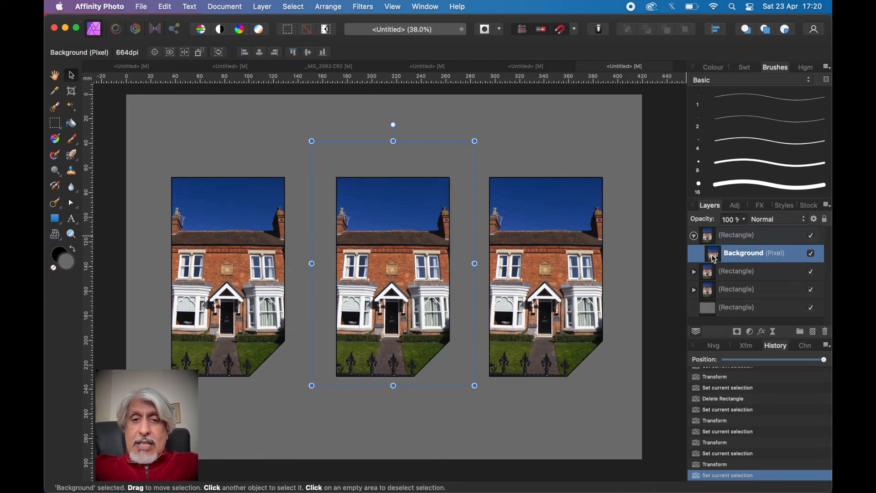
pyautogui.moveTo(409, 271); pyautogui.dragTo(406, 272)
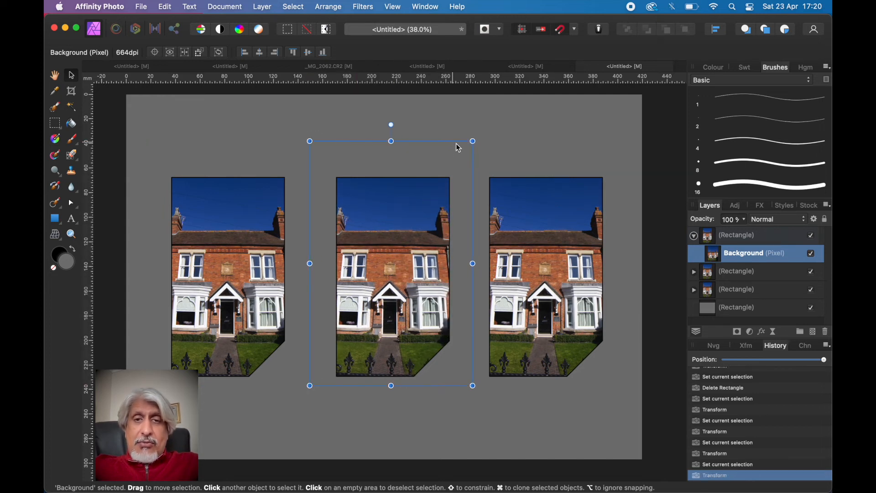
pyautogui.moveTo(473, 142); pyautogui.dragTo(445, 172)
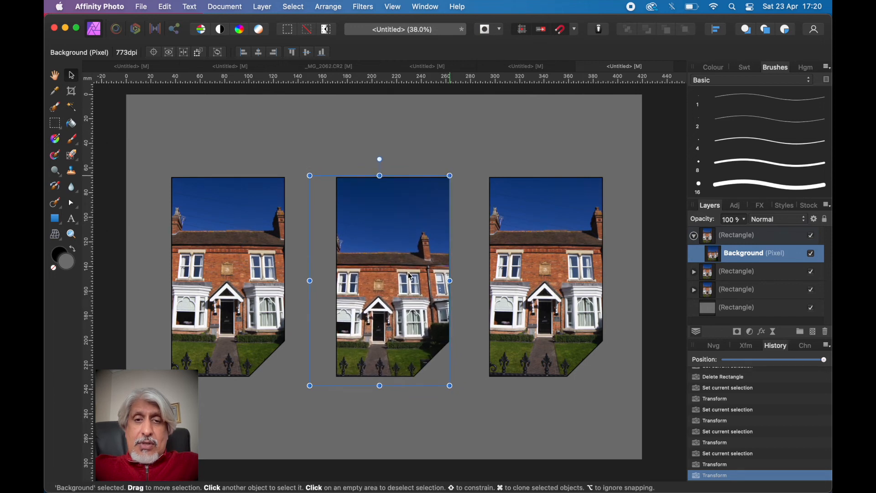
pyautogui.moveTo(411, 276); pyautogui.dragTo(412, 276)
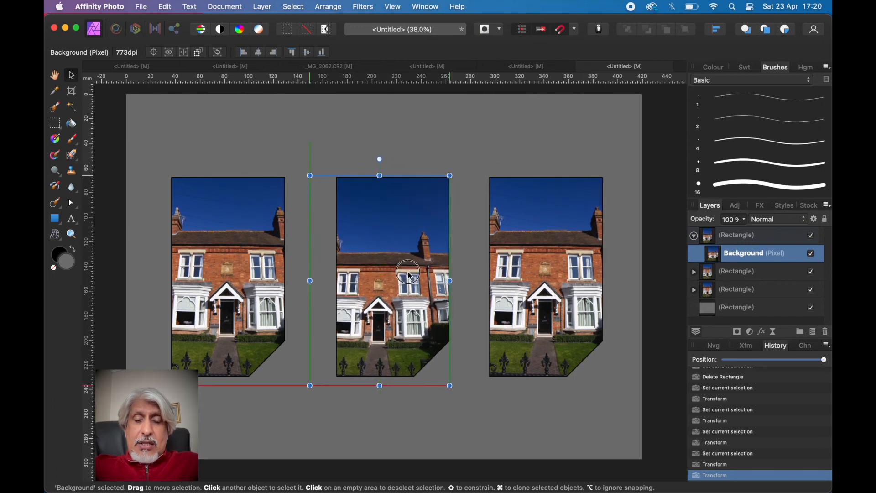
# - Enlarge the Background photo inside the right-hand frame to about 191 mm wide and reposition it to show the front door and bay window
pyautogui.click(527, 272)
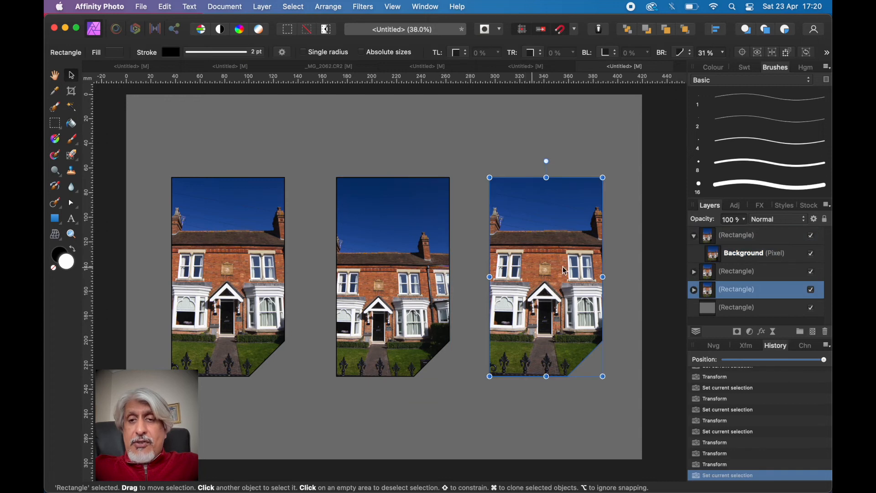
pyautogui.click(694, 290)
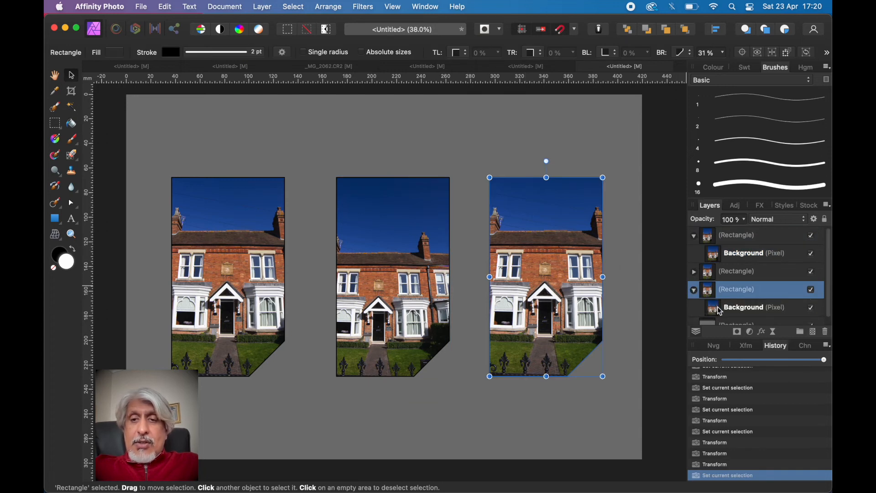
pyautogui.click(710, 310)
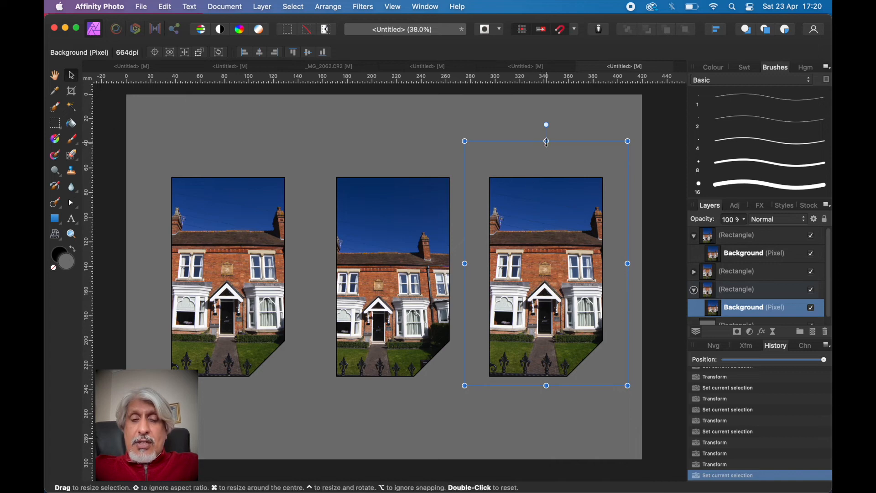
pyautogui.moveTo(465, 141); pyautogui.dragTo(488, 256)
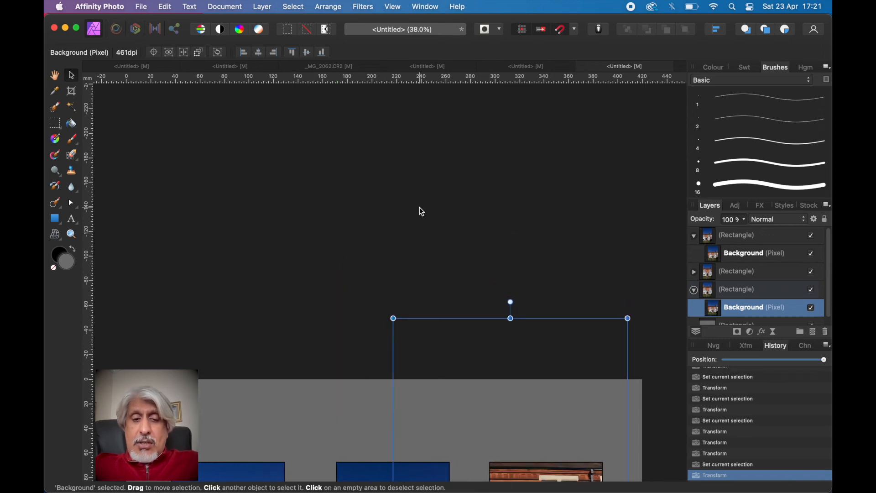
pyautogui.press('super+0')
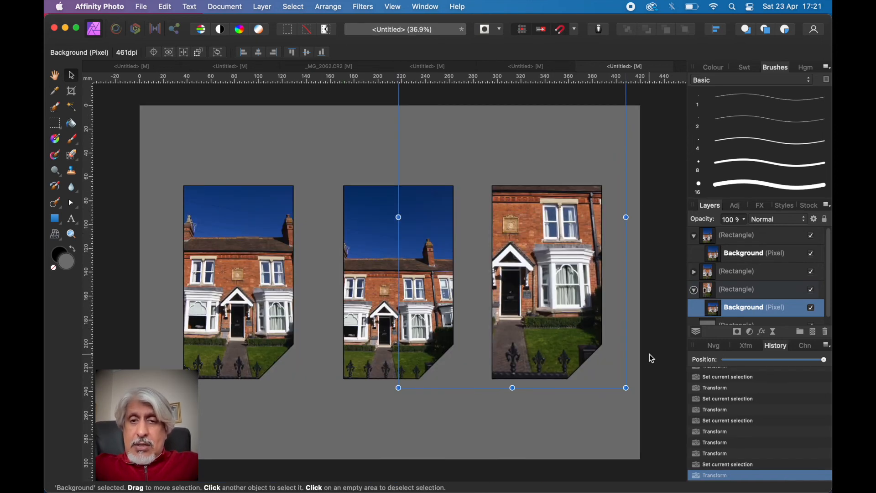
pyautogui.moveTo(563, 300); pyautogui.dragTo(572, 304)
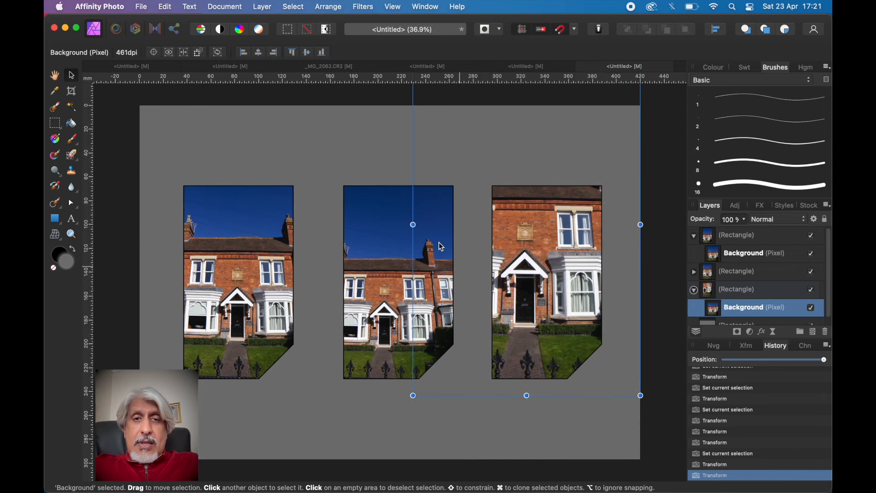
# - Clear the photo selection and collapse the expanded layer contents of the middle and right-hand frames
pyautogui.click(309, 97)
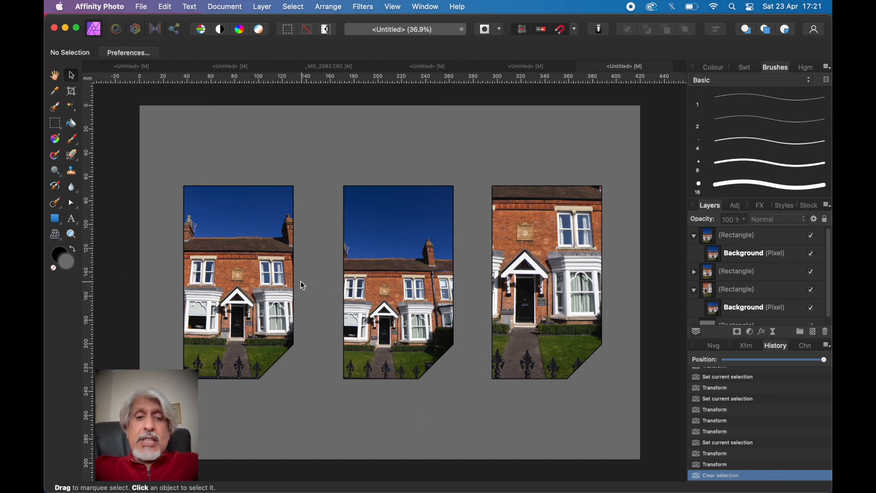
pyautogui.click(234, 268)
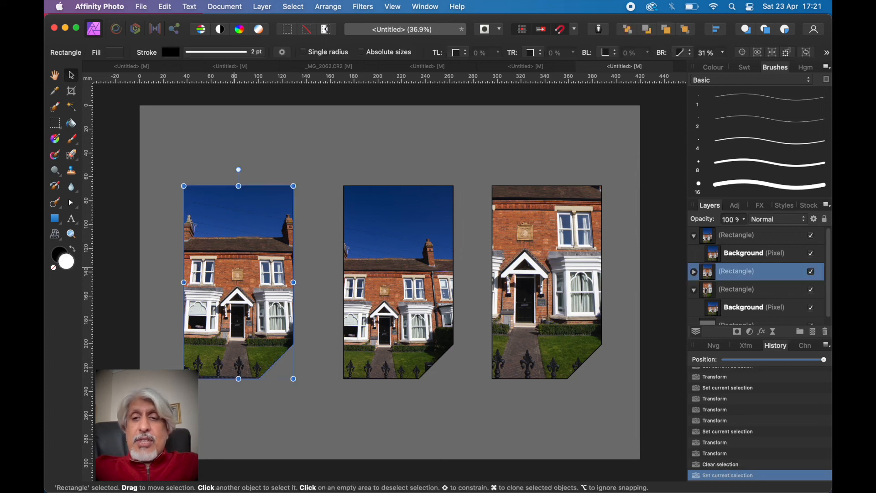
pyautogui.click(695, 237)
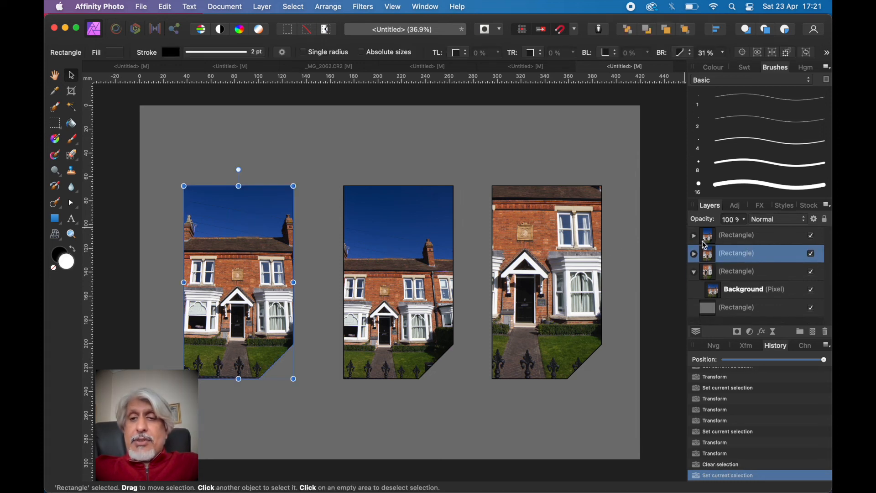
pyautogui.click(694, 273)
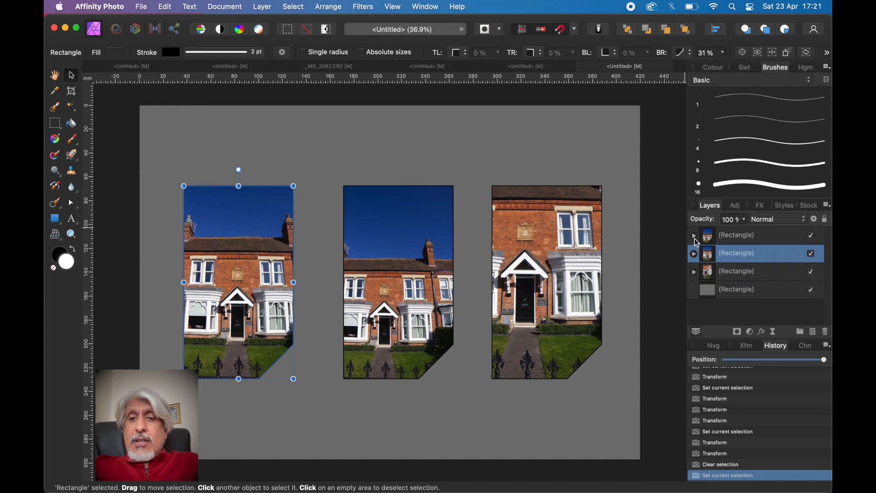
pyautogui.click(694, 236)
pyautogui.click(694, 235)
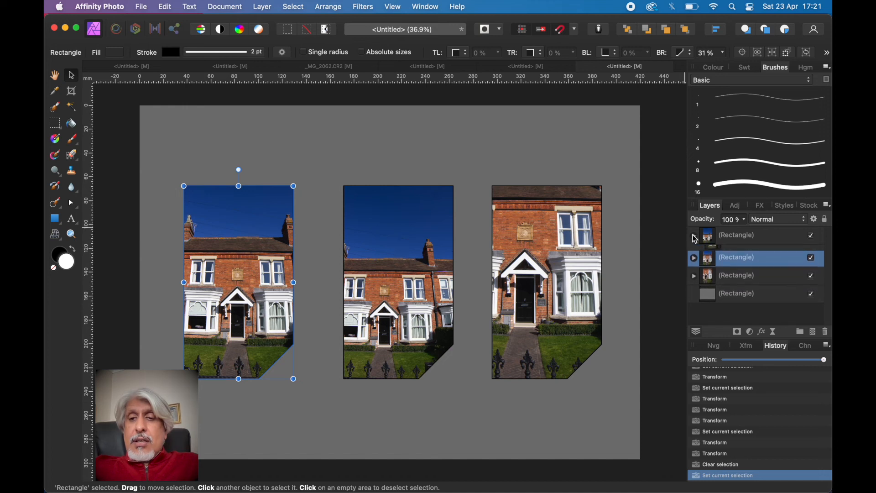
# - Select the three photo frames together, space them horizontally with Auto Distribute, and deselect them
pyautogui.click(722, 235)
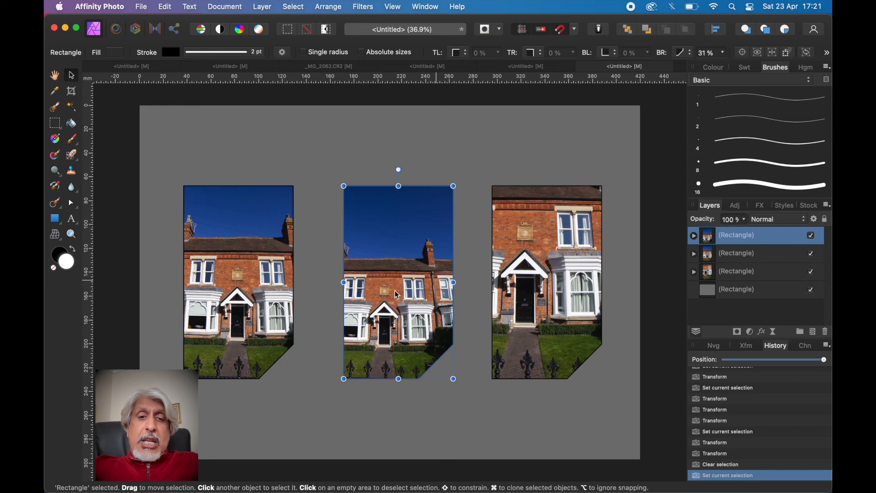
pyautogui.keyDown('shift'); pyautogui.click(728, 256); pyautogui.keyUp('shift')
pyautogui.keyDown('shift'); pyautogui.click(728, 272); pyautogui.keyUp('shift')
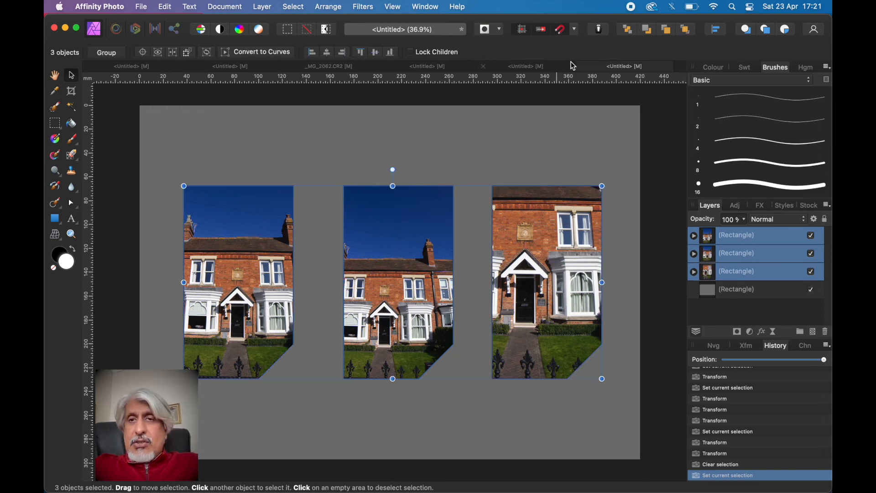
pyautogui.click(717, 30)
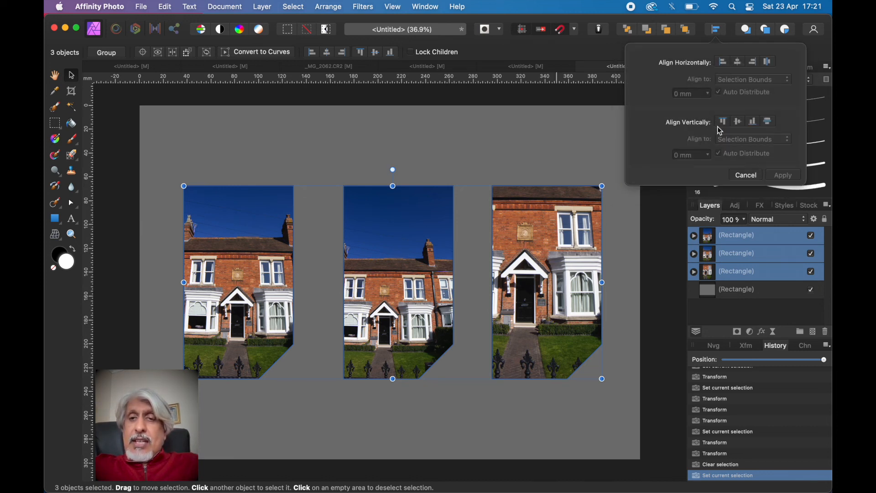
pyautogui.click(768, 62)
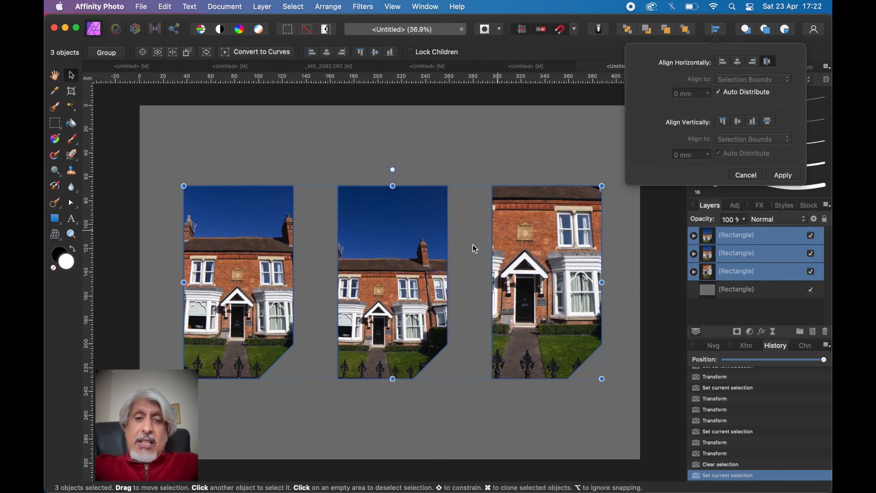
pyautogui.click(772, 176)
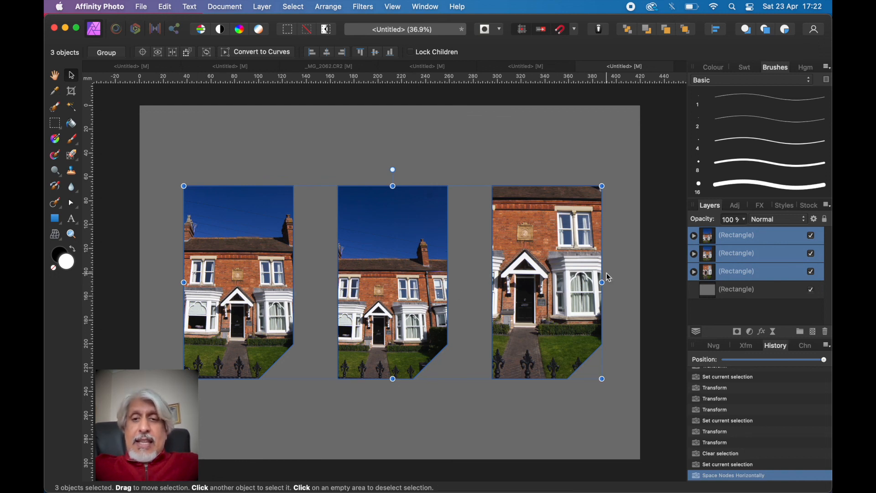
pyautogui.click(120, 94)
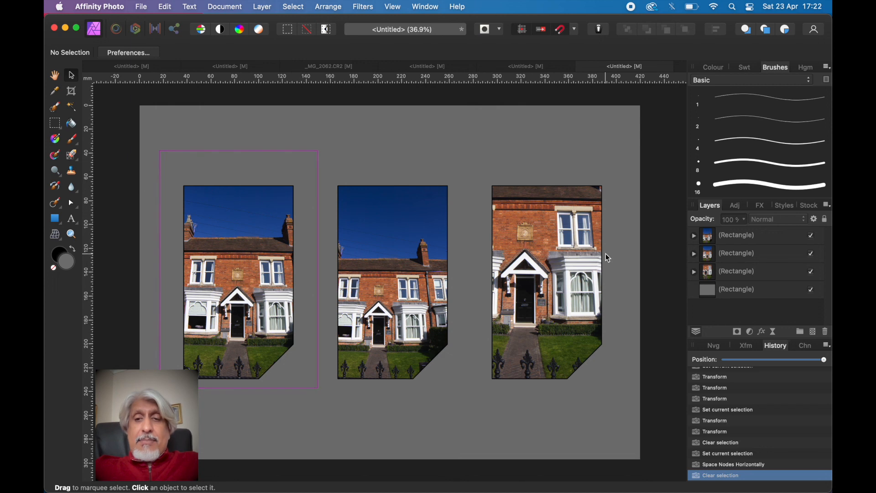
# - Expand the middle frame's layer to reach the Background photo nested inside it
pyautogui.click(695, 236)
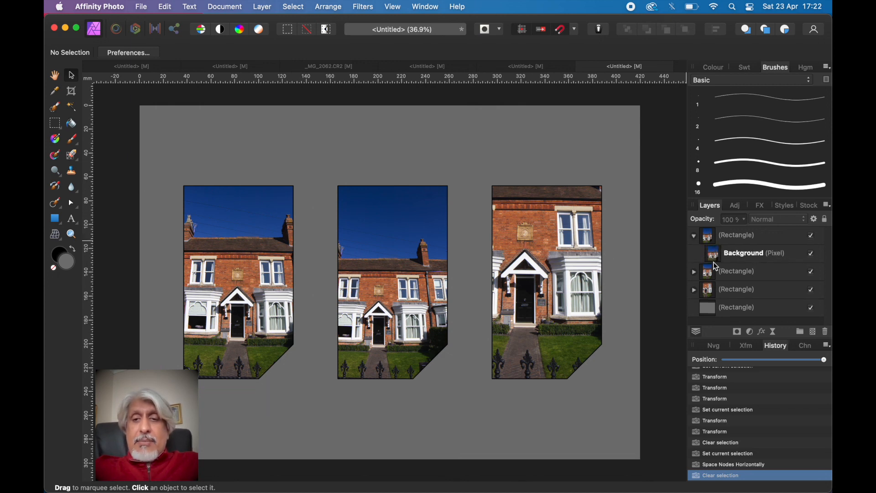